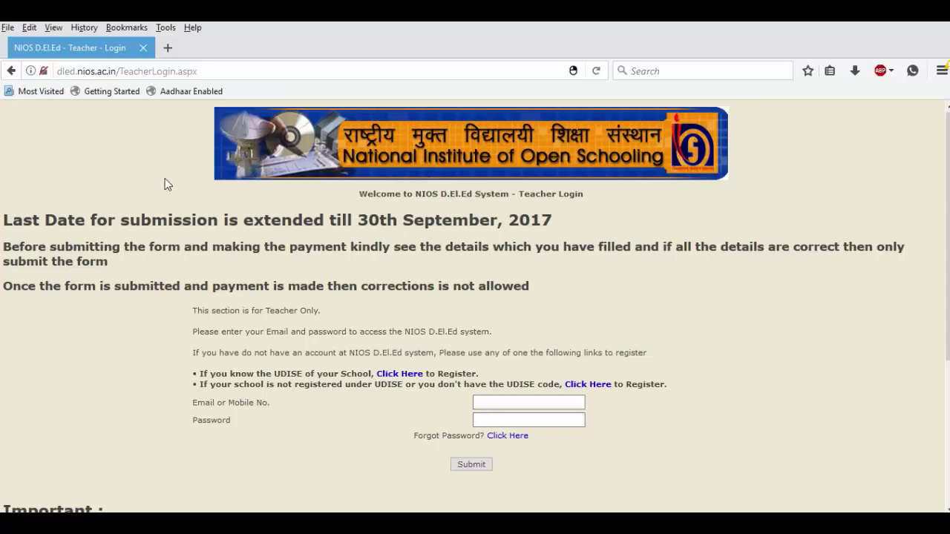
Open the teacher registration for applicants who know their UDISE code.
{"action": "left_click_drag", "start_coordinate": [243, 220], "coordinate": [563, 222]}
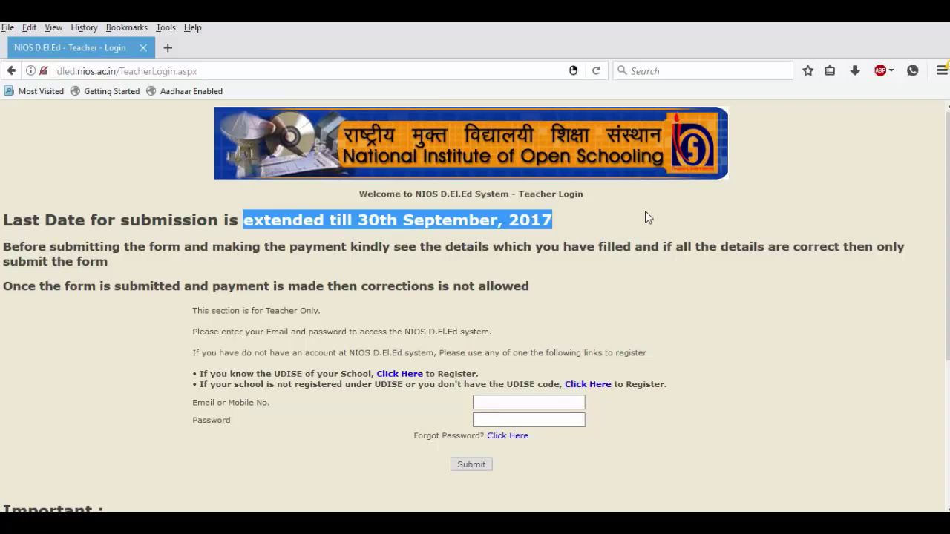
{"action": "scroll", "coordinate": [848, 200], "scroll_direction": "down", "scroll_amount": 3}
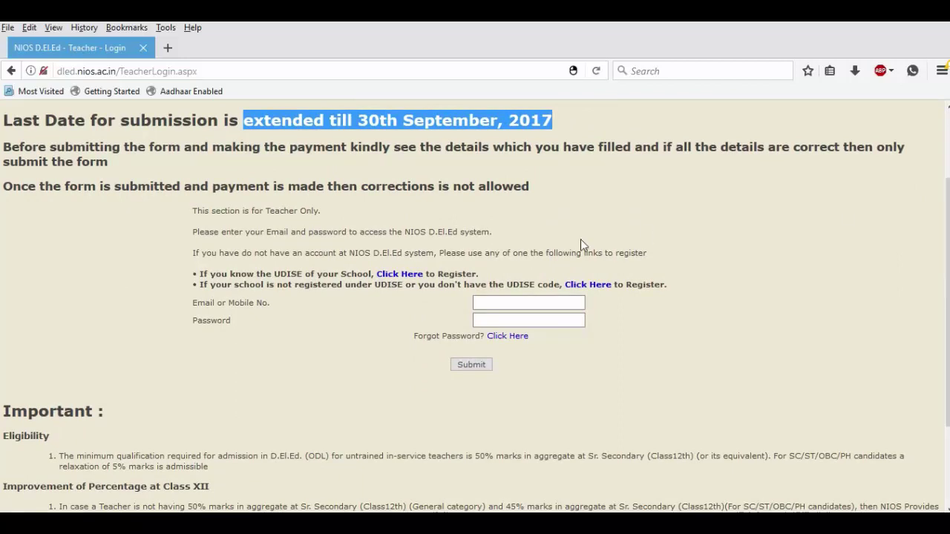
{"action": "left_click", "coordinate": [398, 275]}
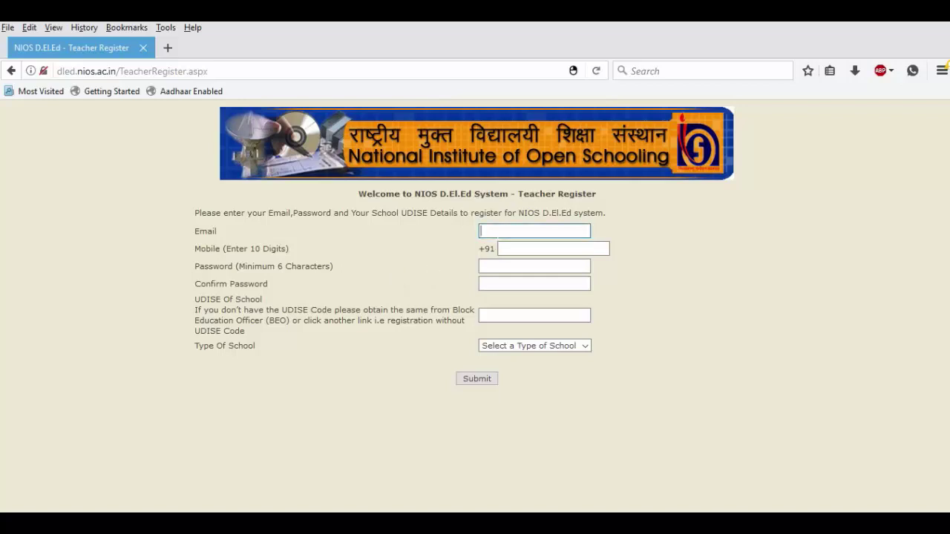
Enter the saved email, the mobile number and the account password twice.
{"action": "key", "text": "Down"}
{"action": "left_click", "coordinate": [504, 247]}
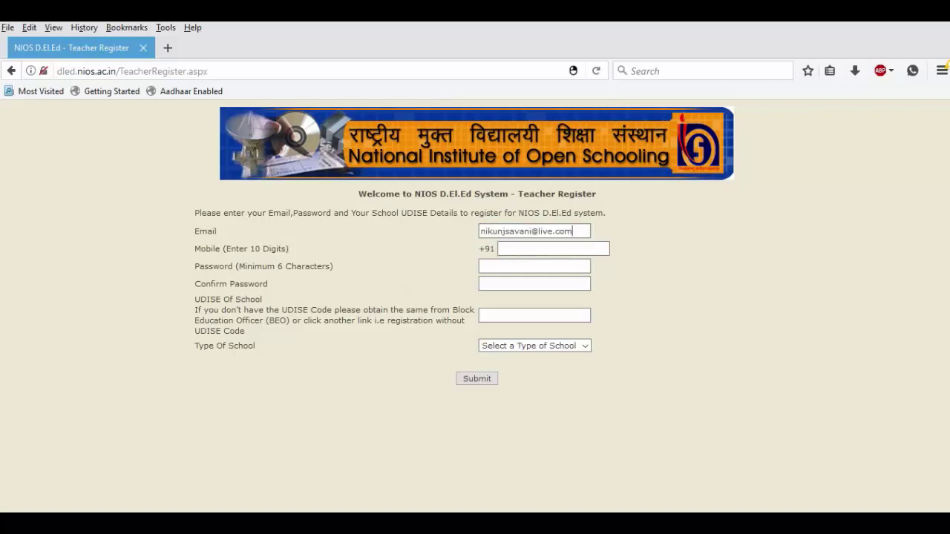
{"action": "key", "text": "Tab"}
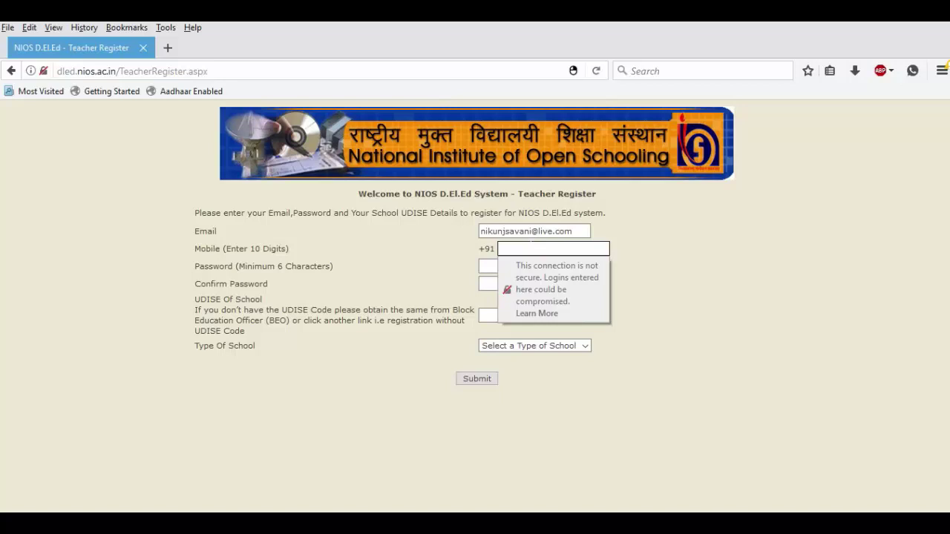
{"action": "left_click", "coordinate": [480, 266]}
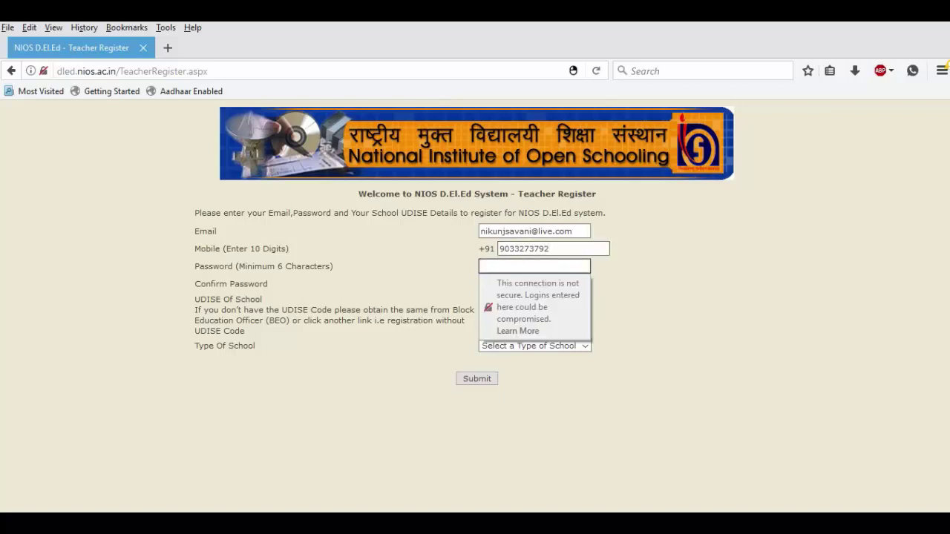
{"action": "type", "text": "••••••••••"}
{"action": "key", "text": "Tab"}
{"action": "type", "text": "•••"}
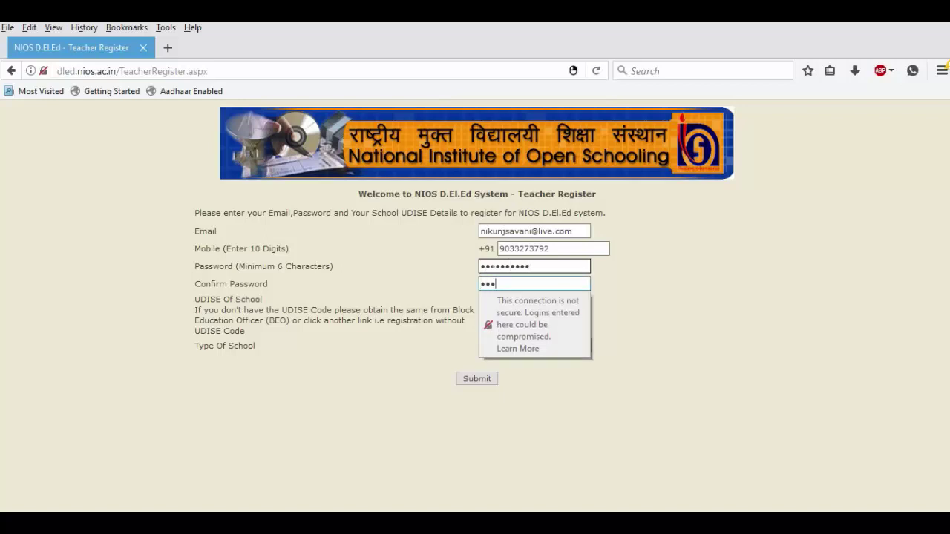
{"action": "type", "text": "•••••••"}
{"action": "key", "text": "Tab"}
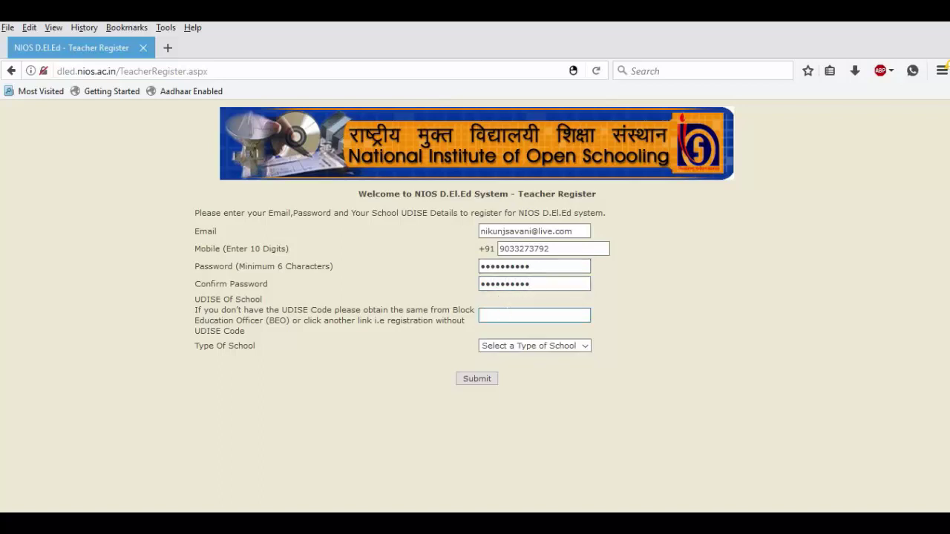
{"action": "type", "text": "24290106903"}
{"action": "key", "text": "Tab"}
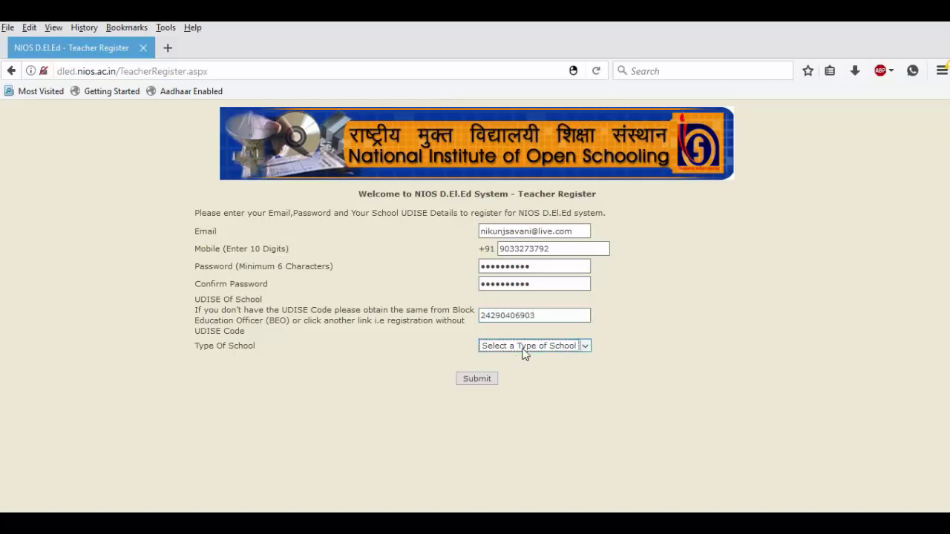
{"action": "left_click", "coordinate": [527, 347]}
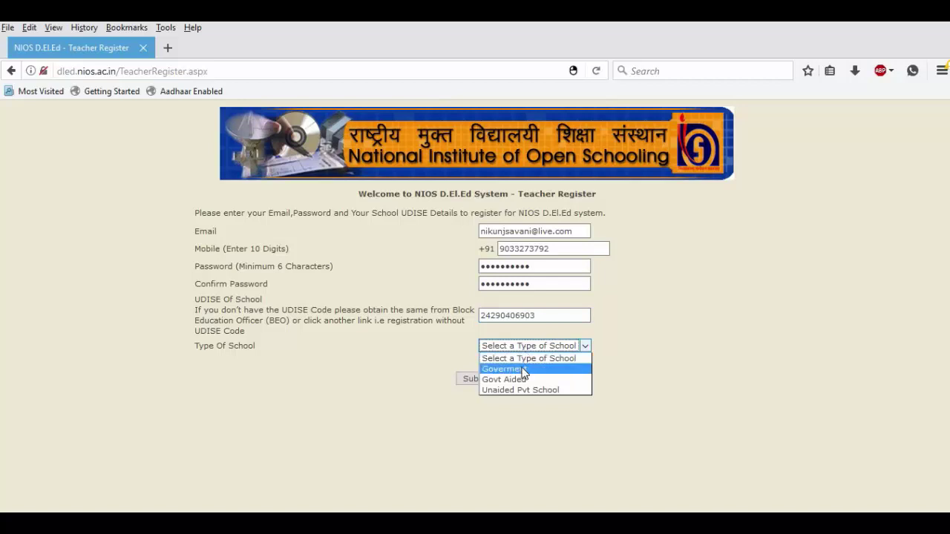
{"action": "left_click", "coordinate": [518, 369]}
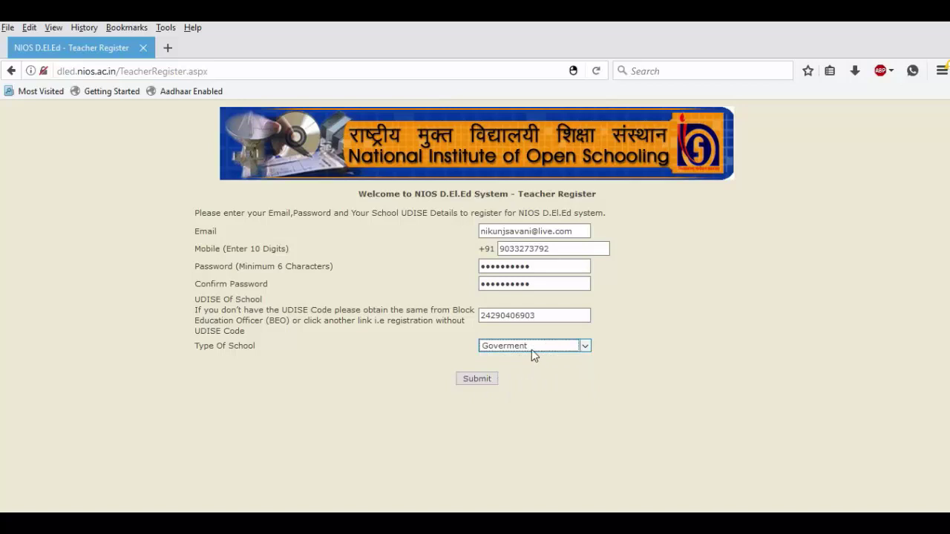
{"action": "left_click", "coordinate": [474, 382]}
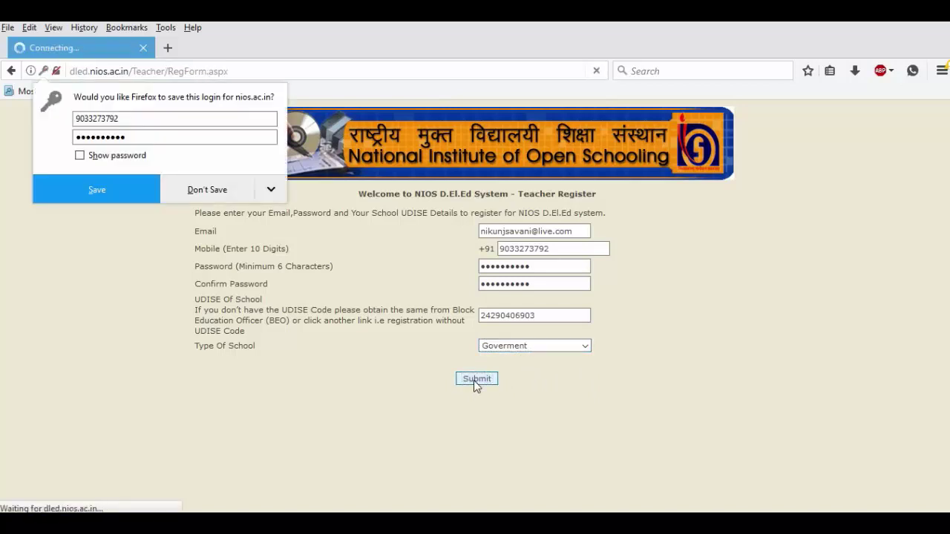
Decline Firefox's offer to save the login.
{"action": "left_click", "coordinate": [214, 196]}
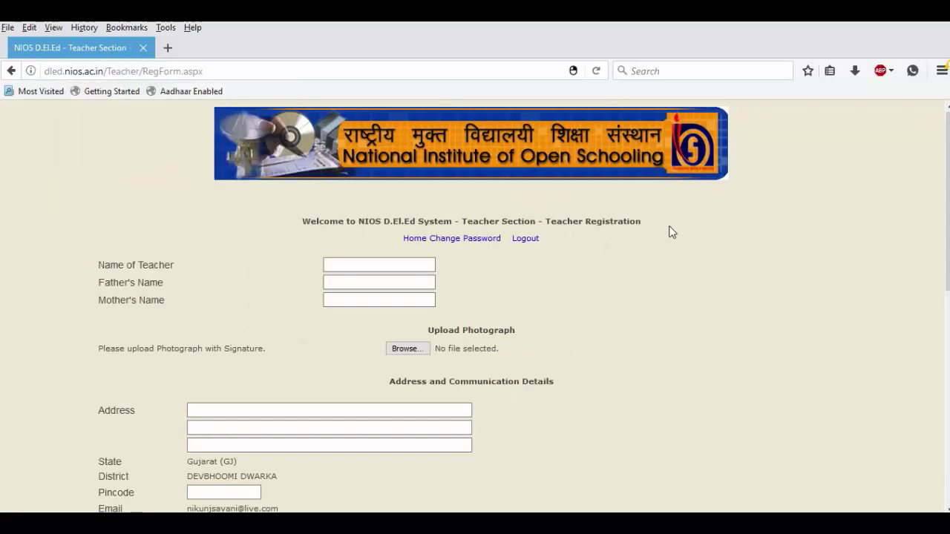
{"action": "scroll", "coordinate": [670, 233], "scroll_direction": "down", "scroll_amount": 2}
{"action": "scroll", "coordinate": [475, 304], "scroll_direction": "down", "scroll_amount": 6}
{"action": "scroll", "coordinate": [475, 304], "scroll_direction": "up", "scroll_amount": 6}
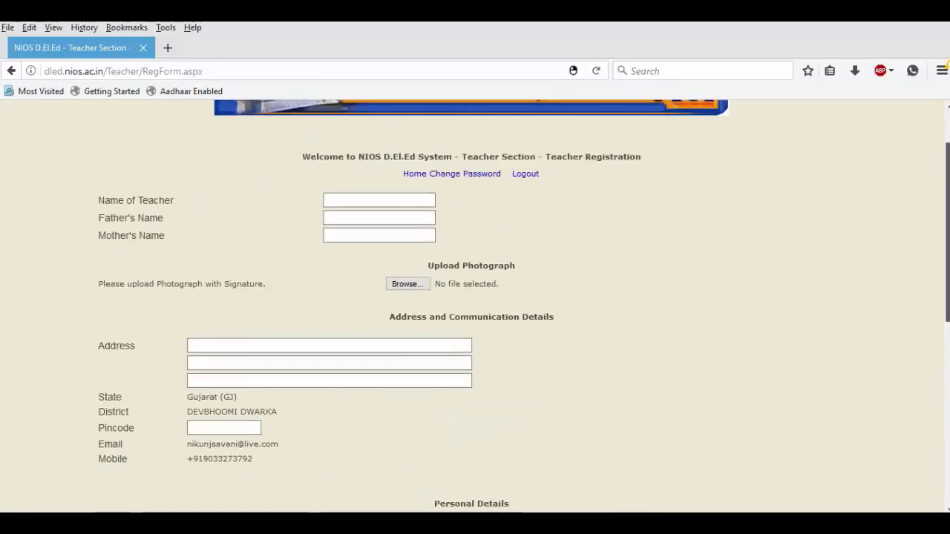
{"action": "scroll", "coordinate": [475, 304], "scroll_direction": "up", "scroll_amount": 1}
Fill in the teacher's, father's and mother's names and browse for the photograph.
{"action": "left_click", "coordinate": [378, 232]}
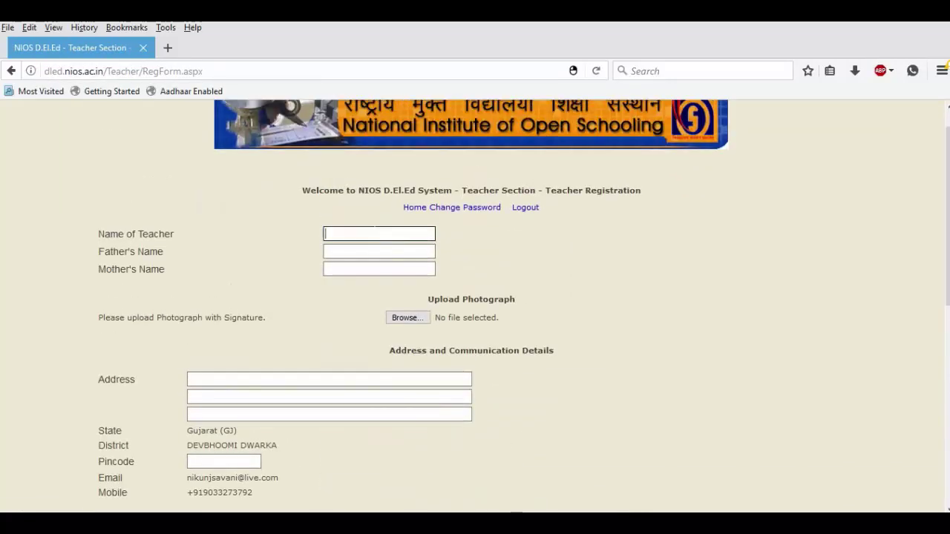
{"action": "key", "text": "Tab"}
{"action": "key", "text": "Tab"}
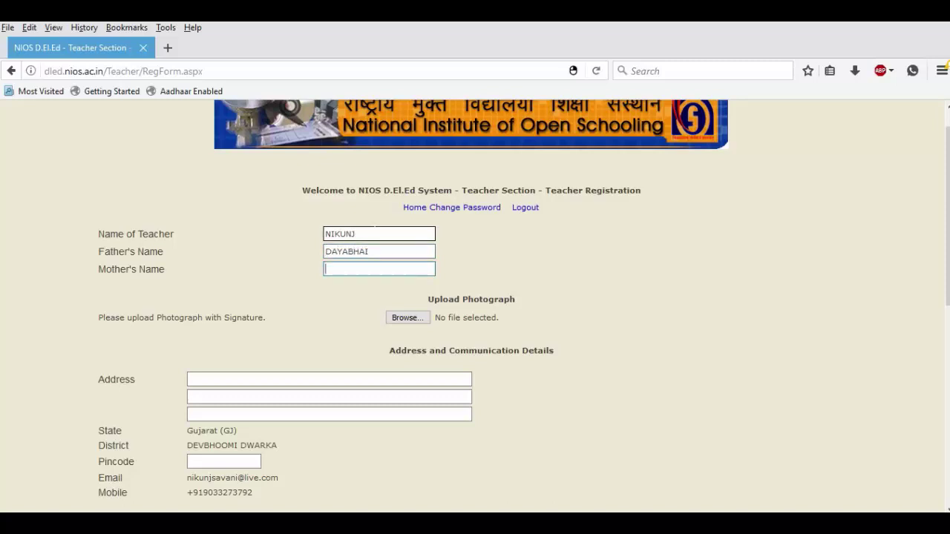
{"action": "key", "text": "Tab"}
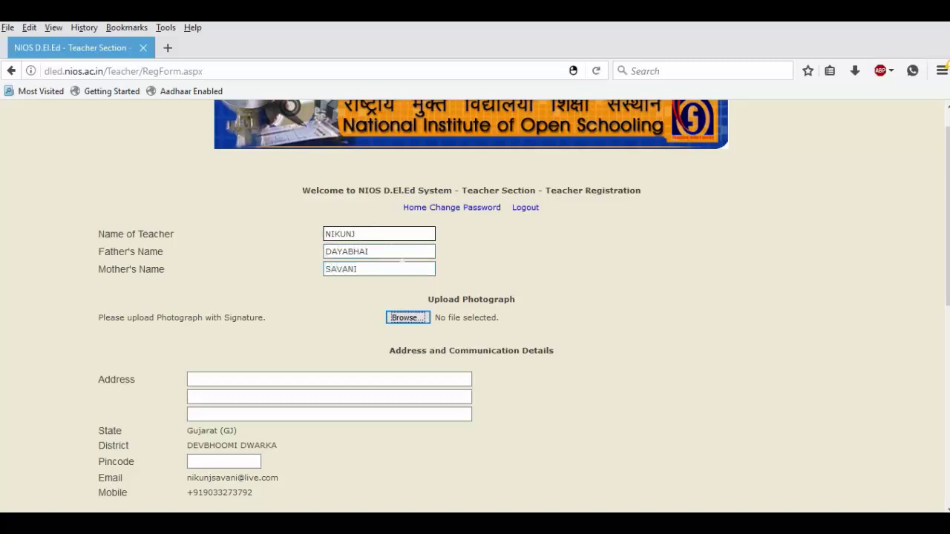
{"action": "left_click", "coordinate": [407, 317]}
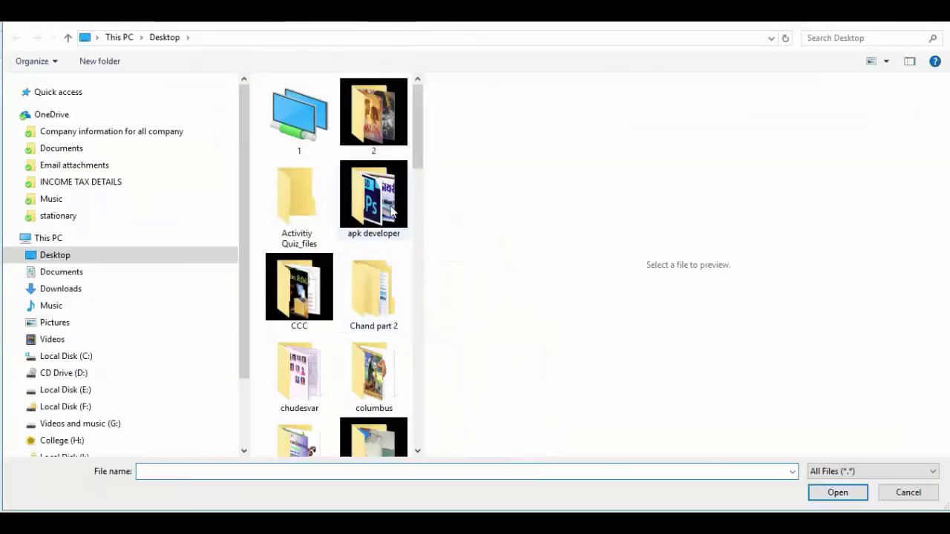
Go into the PP size folder and attach PP 7kb.jpg as the photograph.
{"action": "left_click", "coordinate": [387, 210]}
{"action": "key", "text": "p"}
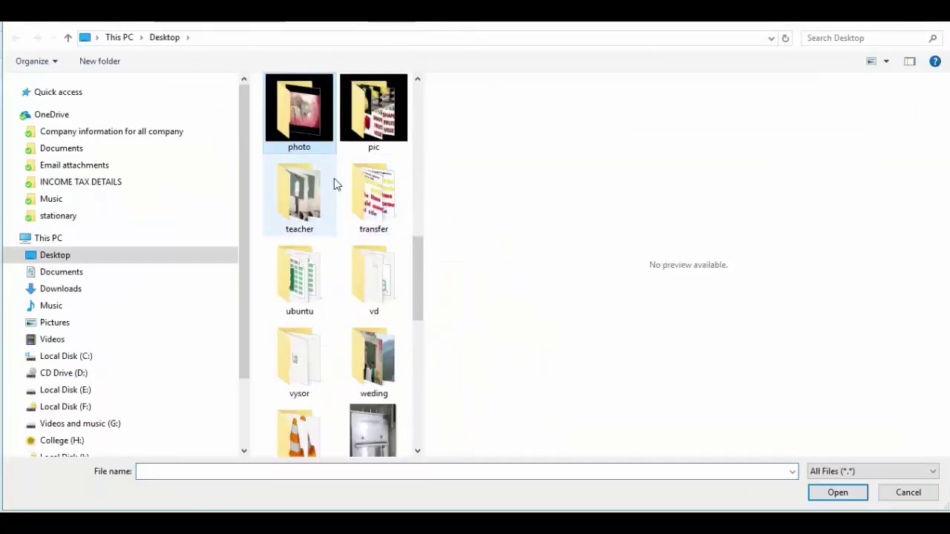
{"action": "left_click_drag", "start_coordinate": [418, 270], "coordinate": [418, 409]}
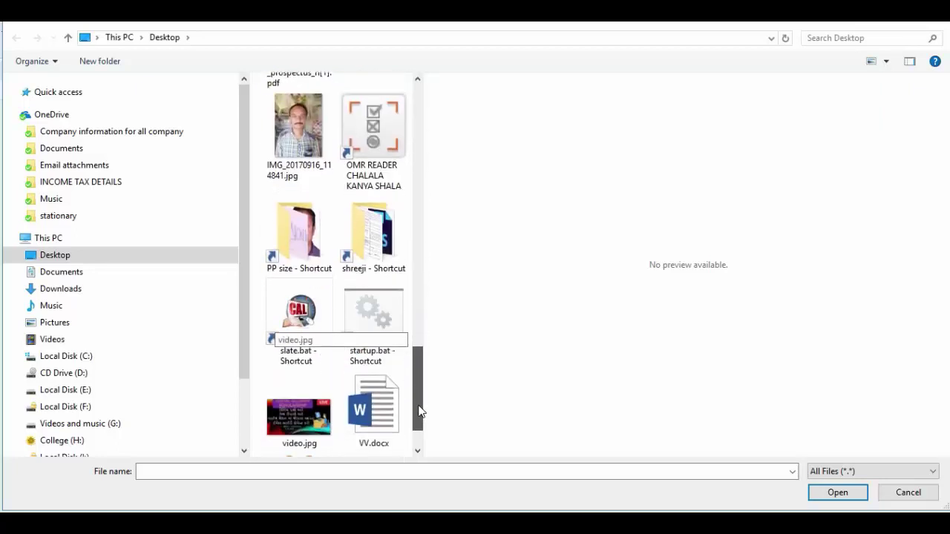
{"action": "left_click", "coordinate": [297, 208]}
{"action": "double_click", "coordinate": [297, 208]}
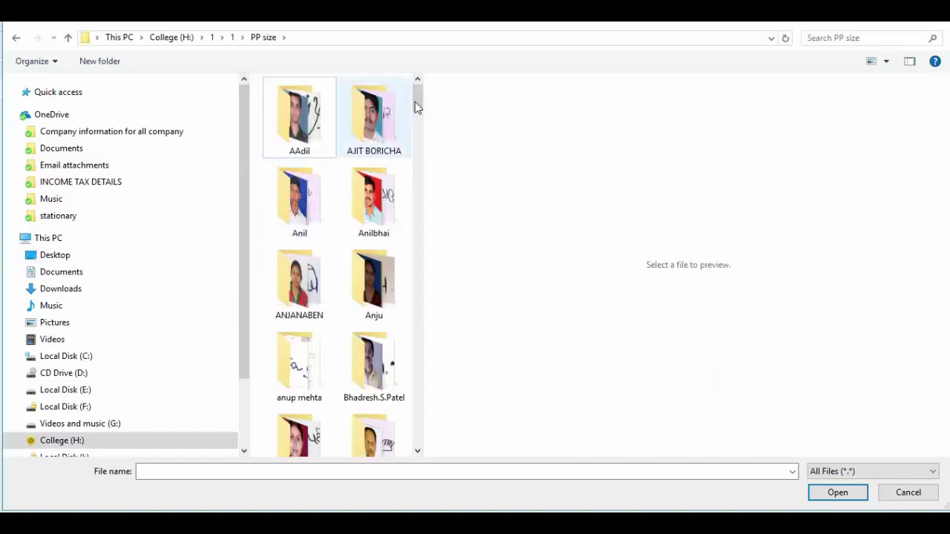
{"action": "left_click", "coordinate": [360, 140]}
{"action": "type", "text": "ni"}
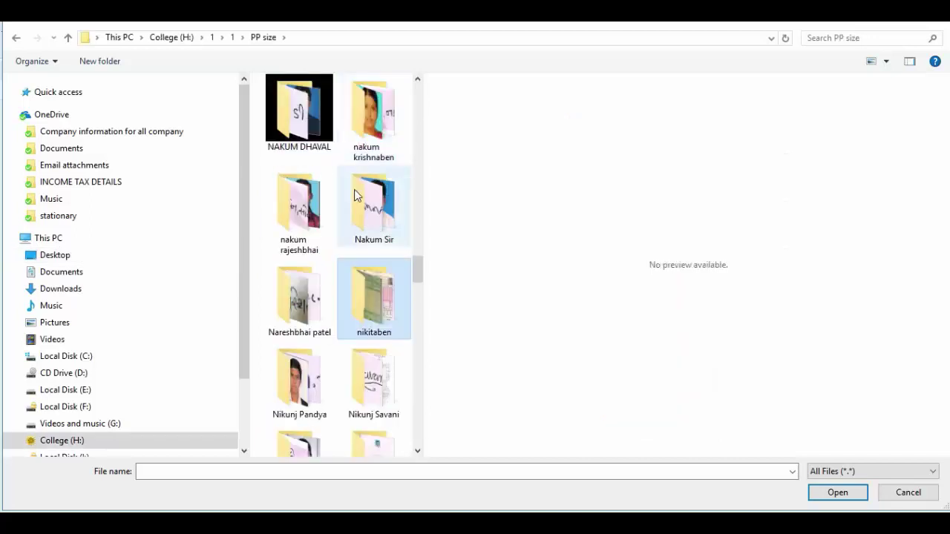
{"action": "left_click_drag", "start_coordinate": [418, 270], "coordinate": [425, 287]}
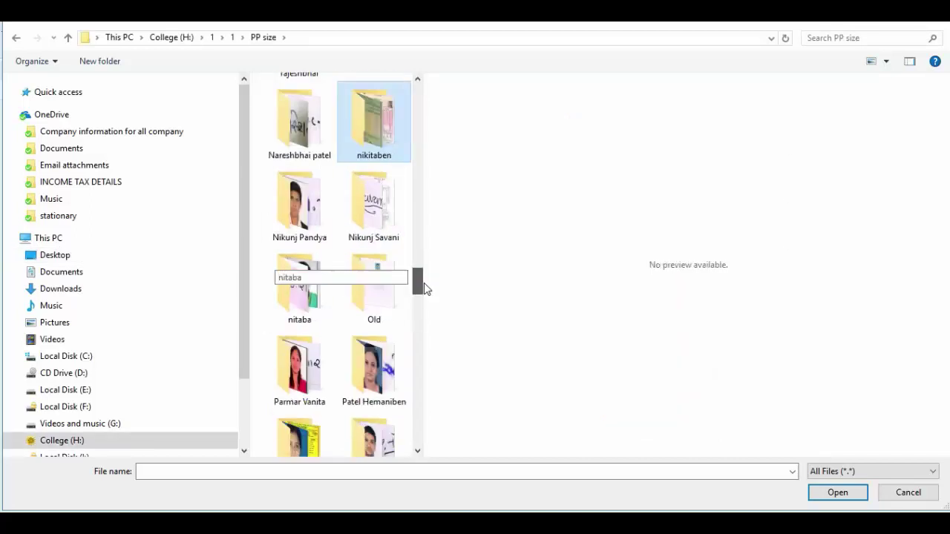
{"action": "double_click", "coordinate": [381, 161]}
{"action": "left_click", "coordinate": [381, 155]}
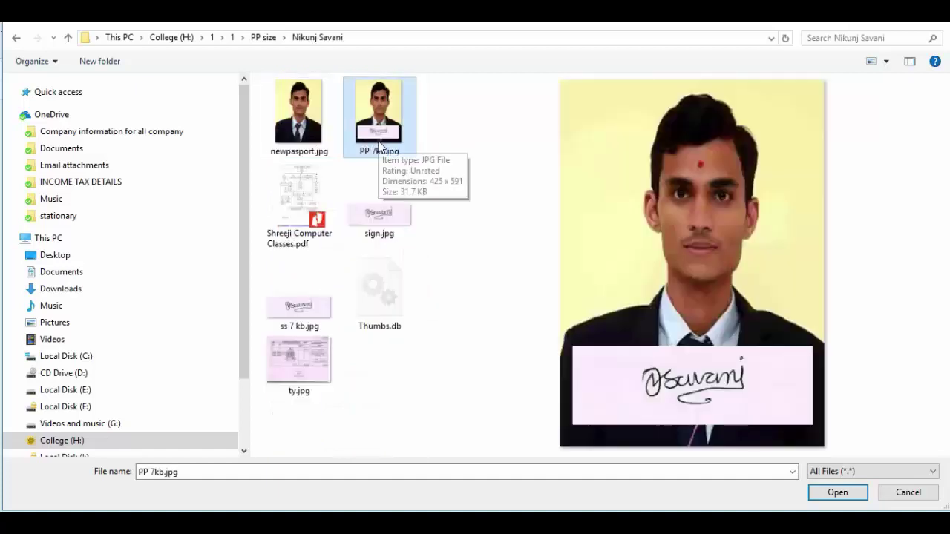
{"action": "double_click", "coordinate": [379, 145]}
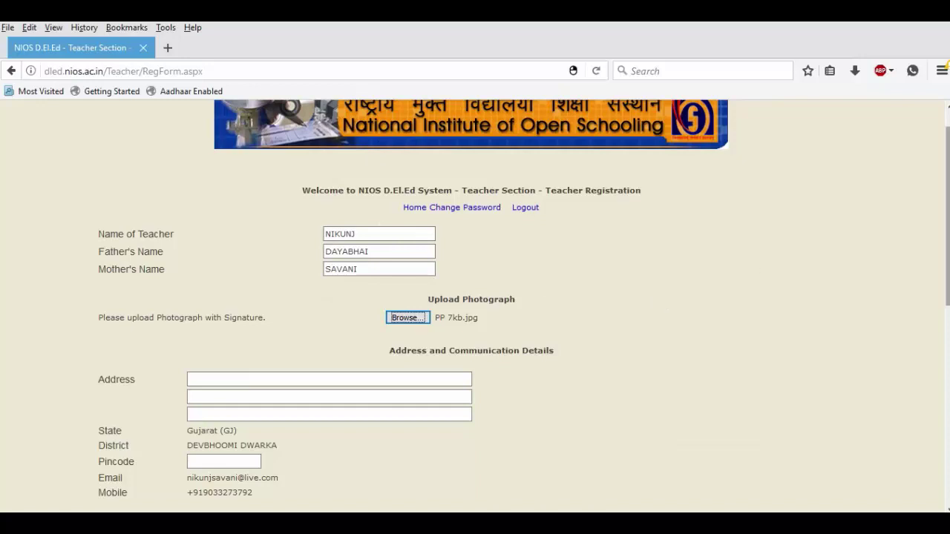
Fill all three school address lines and the pincode.
{"action": "scroll", "coordinate": [475, 297], "scroll_direction": "down", "scroll_amount": 4}
{"action": "left_click", "coordinate": [223, 219]}
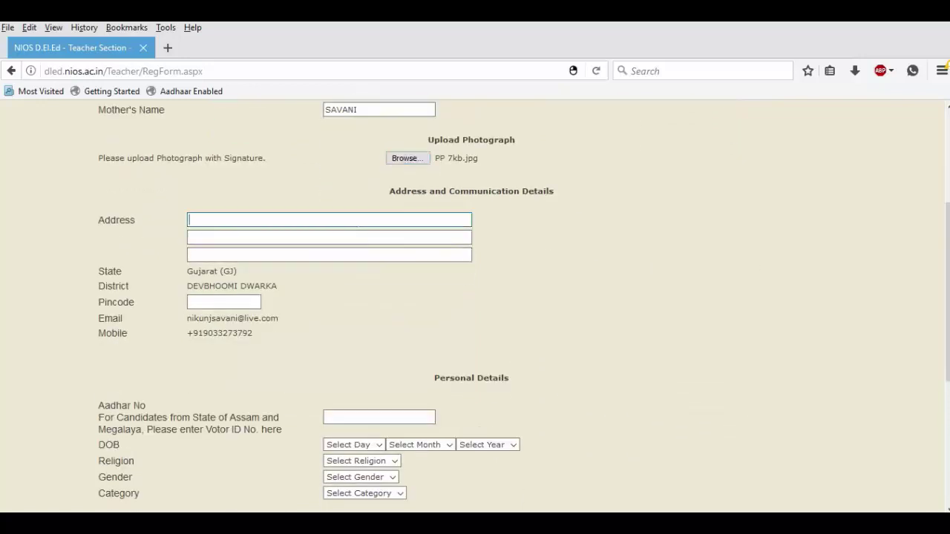
{"action": "type", "text": "SHREE VAGHERVAS"}
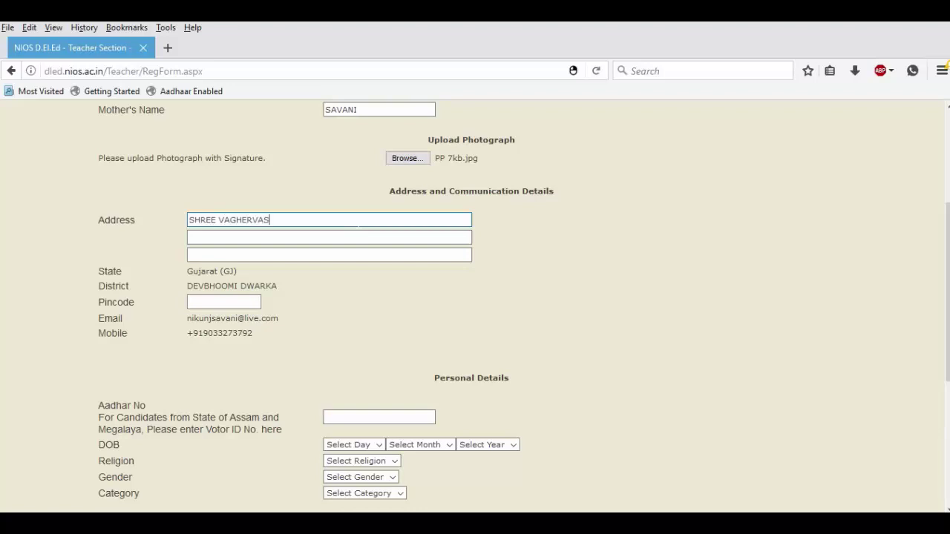
{"action": "type", "text": " TALUKA SHALA"}
{"action": "key", "text": "Tab"}
{"action": "key", "text": "Tab"}
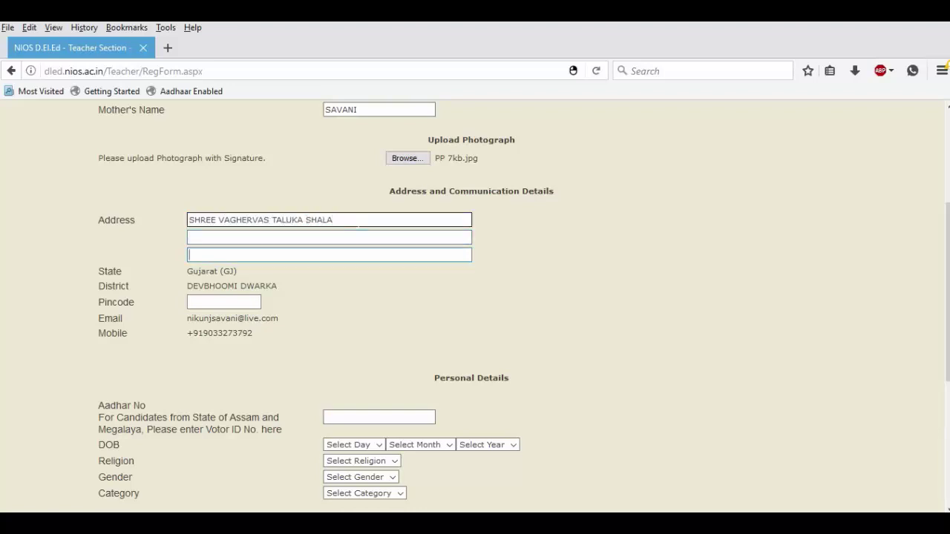
{"action": "key", "text": "Tab"}
{"action": "type", "text": "3"}
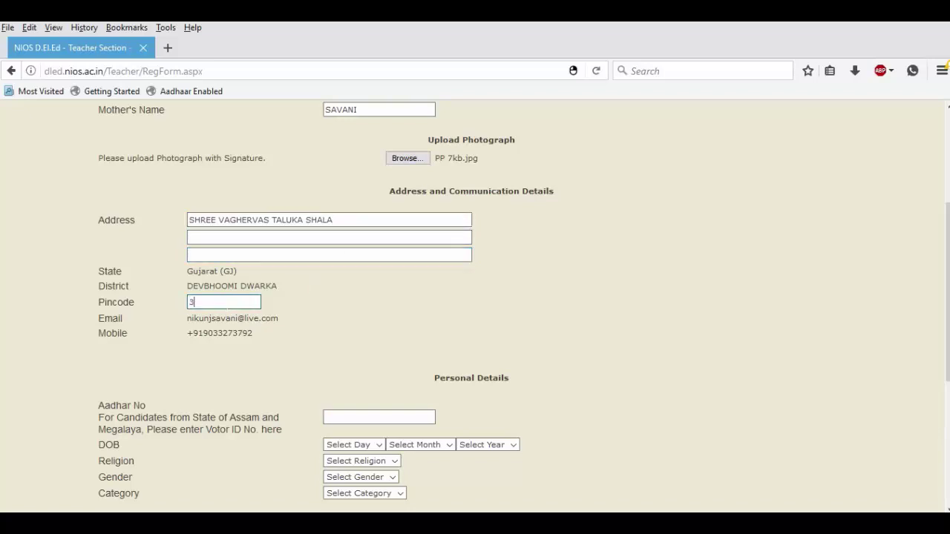
{"action": "type", "text": "61310"}
{"action": "key", "text": "shift+Tab"}
{"action": "key", "text": "shift+Tab"}
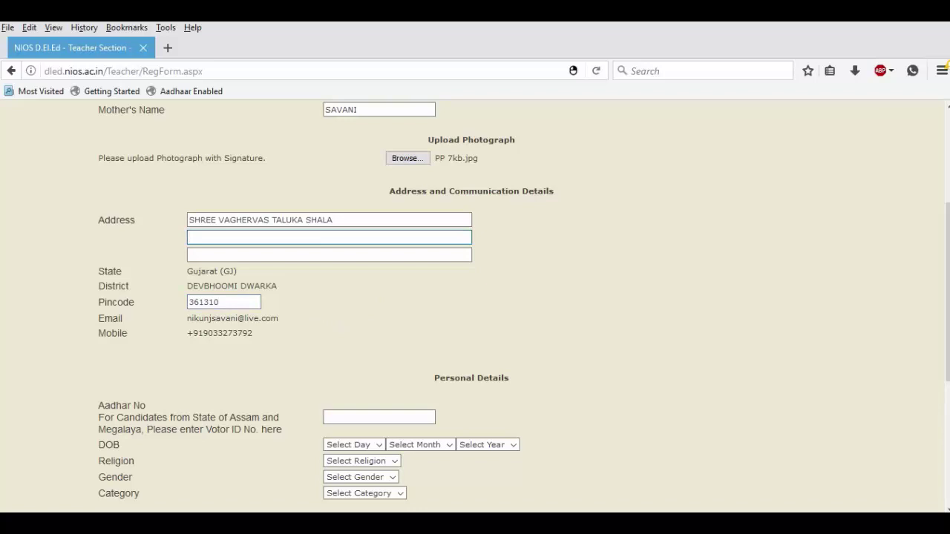
{"action": "type", "text": "SALAYA"}
{"action": "key", "text": "Tab"}
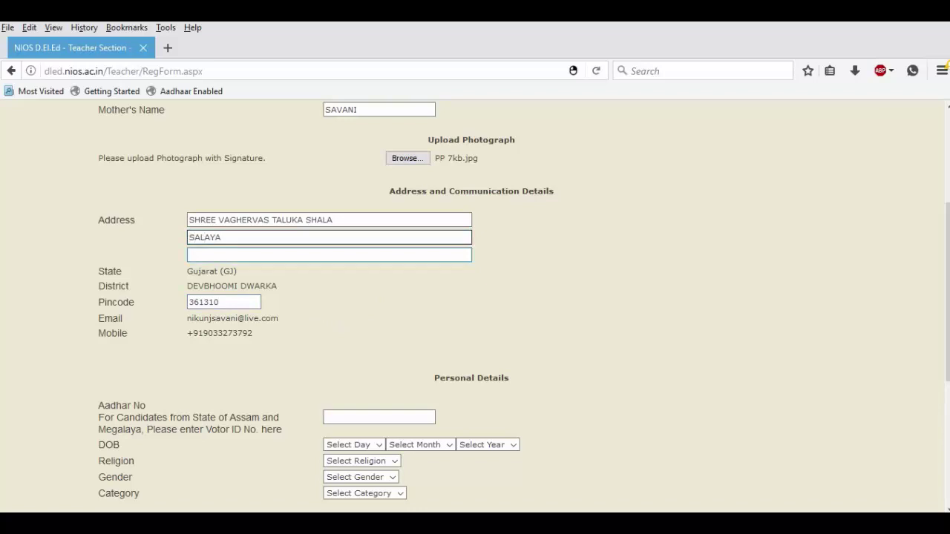
{"action": "type", "text": "TA-KHAMBHALIYA"}
{"action": "key", "text": "Tab"}
{"action": "scroll", "coordinate": [401, 355], "scroll_direction": "down", "scroll_amount": 3}
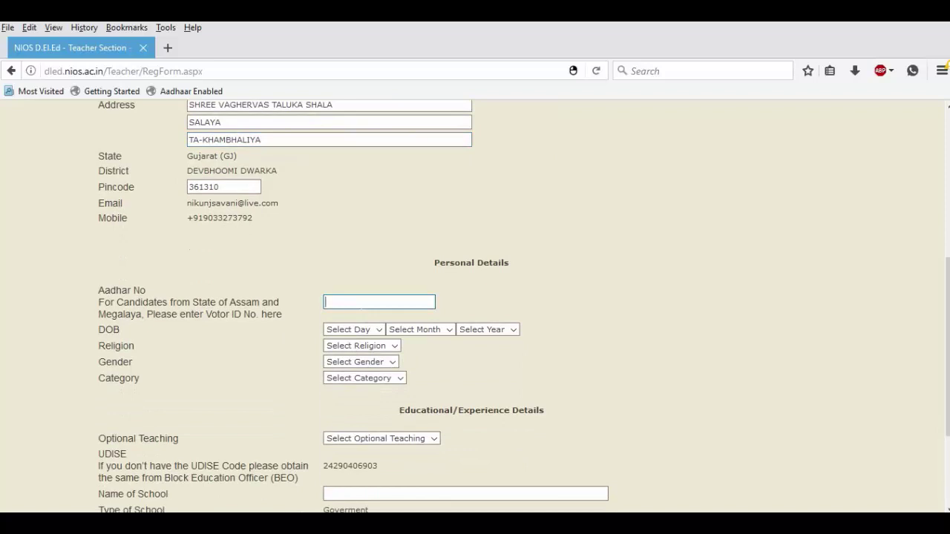
{"action": "key", "text": "Tab"}
{"action": "key", "text": "1"}
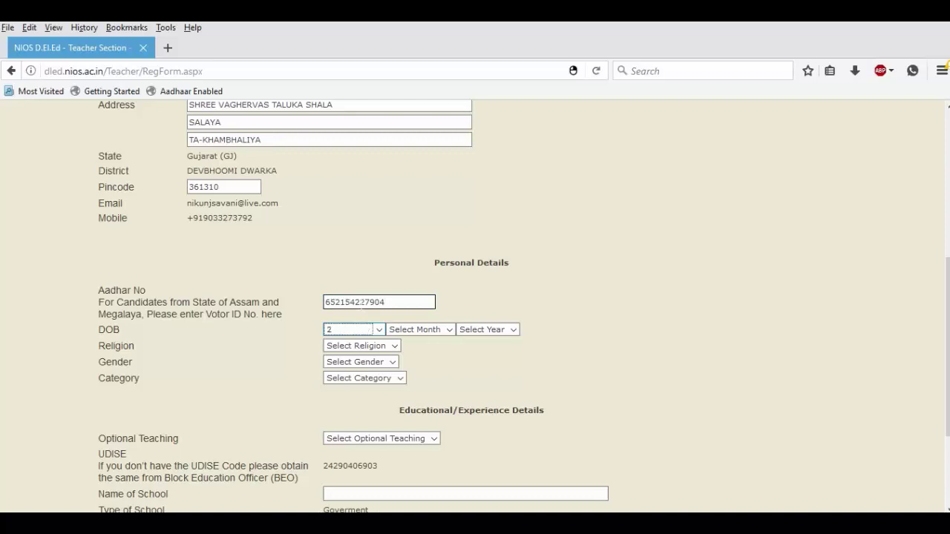
{"action": "key", "text": "Down"}
{"action": "key", "text": "Down"}
{"action": "key", "text": "Down"}
{"action": "key", "text": "Down"}
{"action": "key", "text": "Down"}
{"action": "key", "text": "Down"}
{"action": "key", "text": "Down"}
{"action": "key", "text": "Down"}
{"action": "key", "text": "Down"}
{"action": "key", "text": "Tab"}
{"action": "key", "text": "Down"}
{"action": "key", "text": "Down"}
{"action": "key", "text": "Down"}
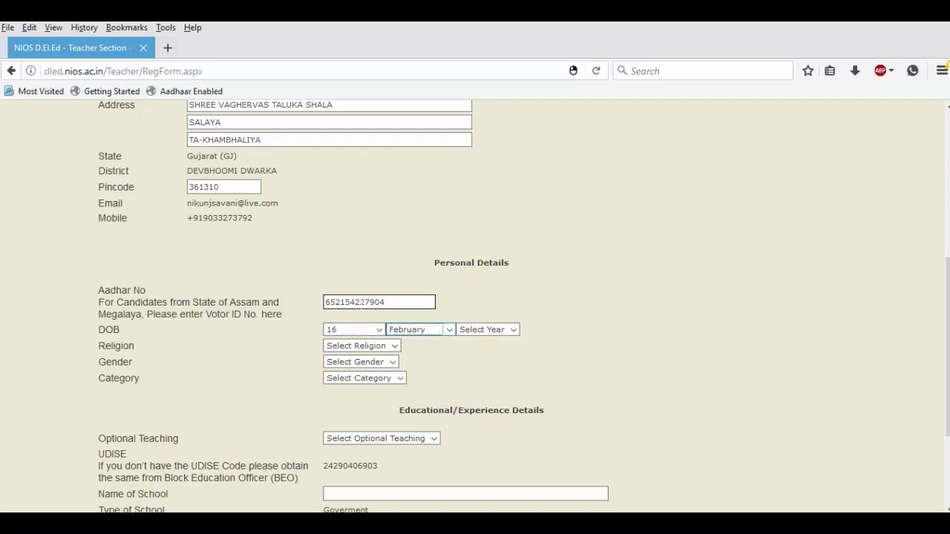
{"action": "key", "text": "Tab"}
{"action": "key", "text": "Down"}
{"action": "key", "text": "Down"}
{"action": "key", "text": "Down"}
{"action": "key", "text": "Down"}
{"action": "key", "text": "Down"}
{"action": "key", "text": "Down"}
{"action": "key", "text": "Down"}
{"action": "key", "text": "Down"}
{"action": "key", "text": "Down"}
{"action": "key", "text": "Down"}
{"action": "key", "text": "Down"}
{"action": "key", "text": "Down"}
{"action": "key", "text": "Down"}
{"action": "key", "text": "Down"}
{"action": "key", "text": "Down"}
{"action": "key", "text": "Down"}
{"action": "key", "text": "Down"}
{"action": "key", "text": "Down"}
{"action": "key", "text": "Down"}
{"action": "key", "text": "Down"}
{"action": "key", "text": "Down"}
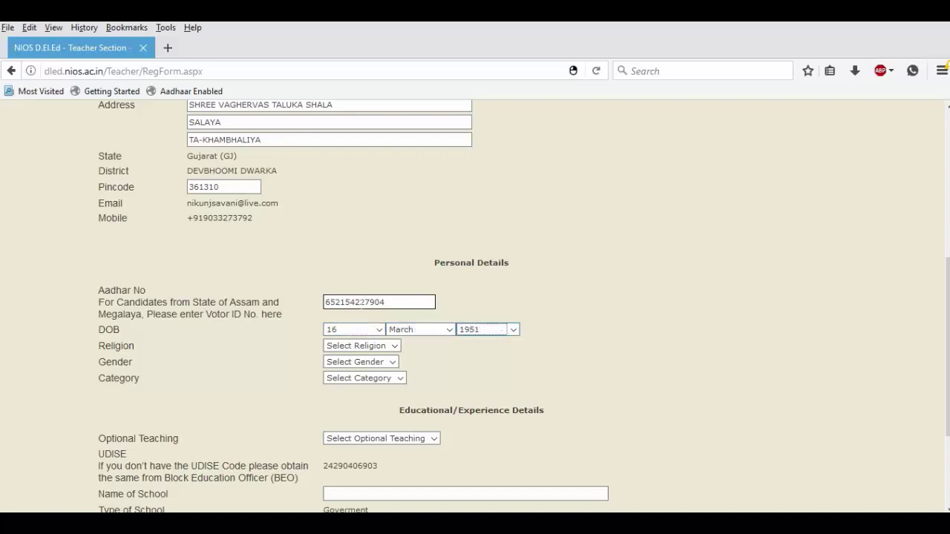
{"action": "key", "text": "Tab"}
Set religion to Hindu and gender to Male, then adjust the Category choice.
{"action": "key", "text": "Down"}
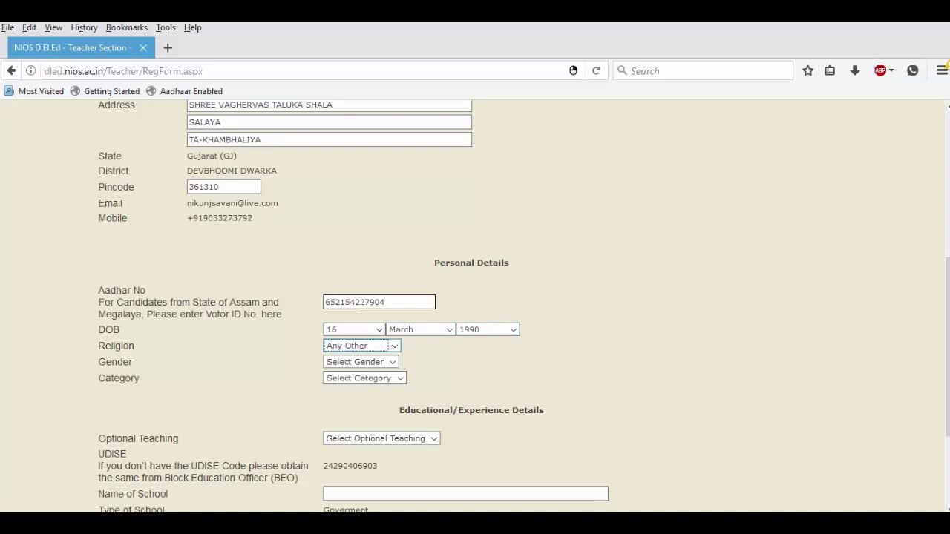
{"action": "key", "text": "Down"}
{"action": "key", "text": "Down"}
{"action": "key", "text": "Down"}
{"action": "key", "text": "Tab"}
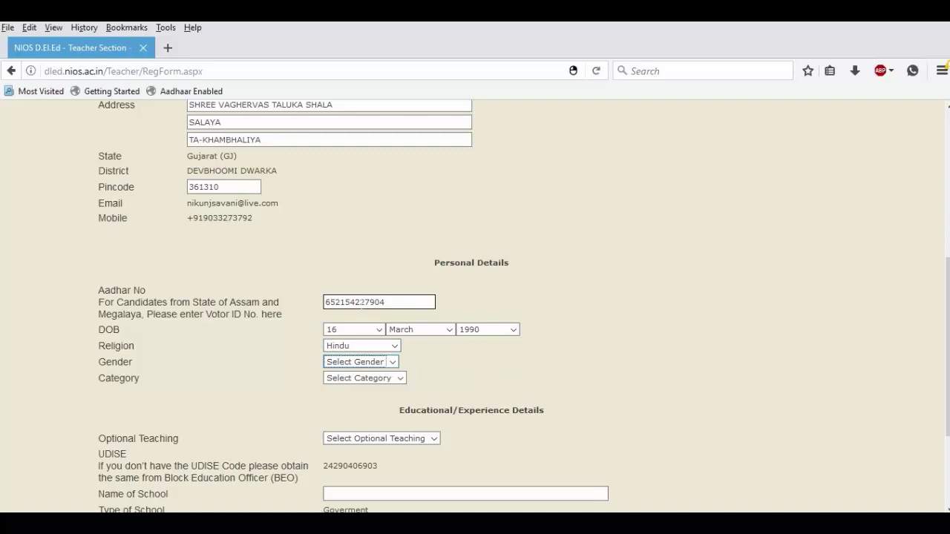
{"action": "key", "text": "Down"}
{"action": "key", "text": "Down"}
{"action": "key", "text": "Tab"}
{"action": "key", "text": "Down"}
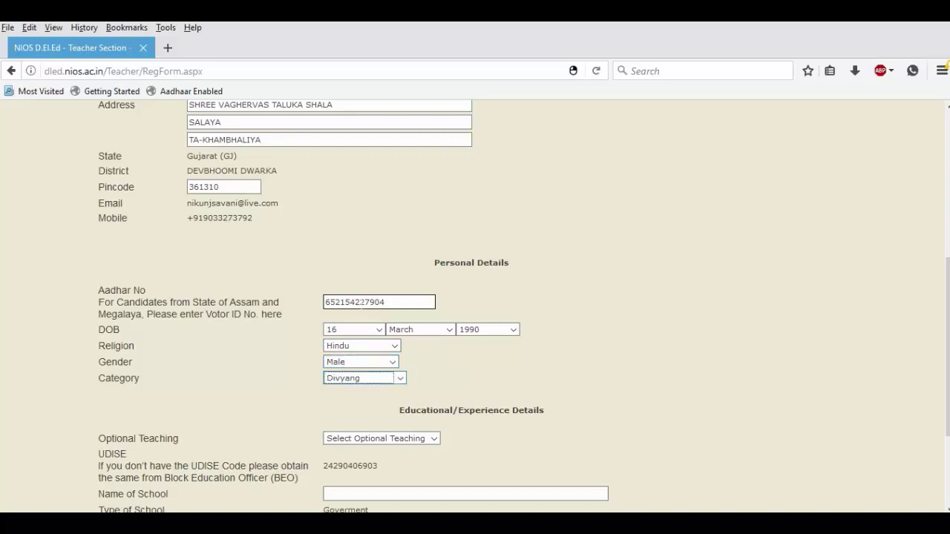
{"action": "key", "text": "Down"}
Try Other for Optional Teaching, then reset it to no selection.
{"action": "scroll", "coordinate": [911, 178], "scroll_direction": "down", "scroll_amount": 3}
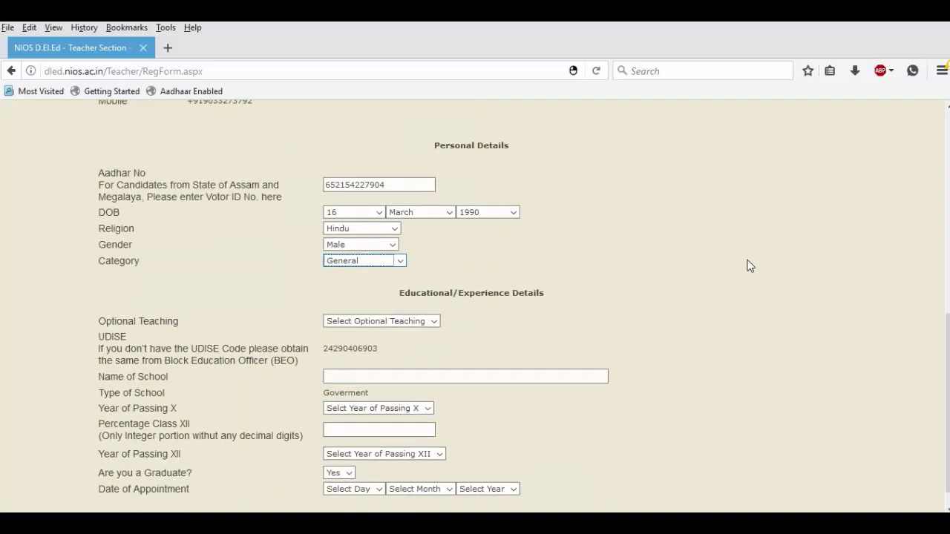
{"action": "left_click", "coordinate": [398, 318]}
{"action": "left_click", "coordinate": [422, 322]}
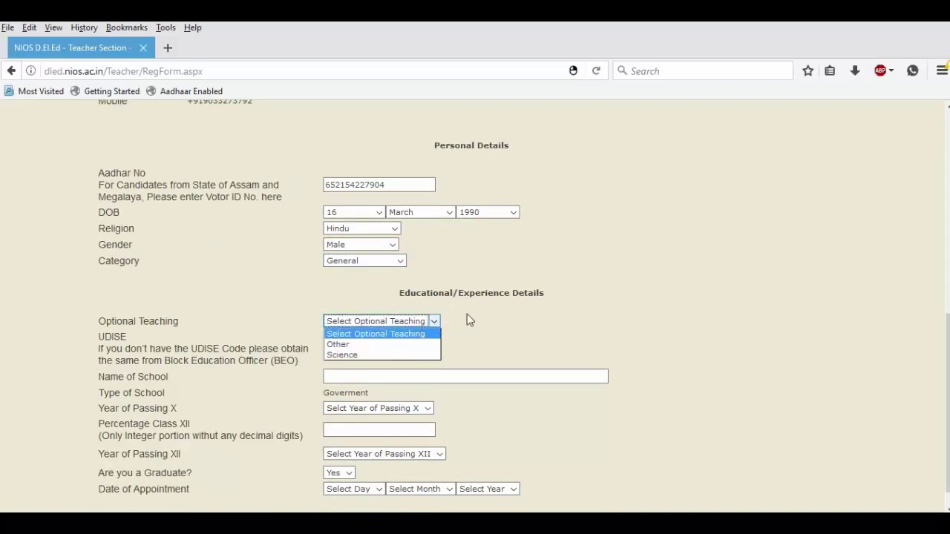
{"action": "left_click", "coordinate": [487, 342]}
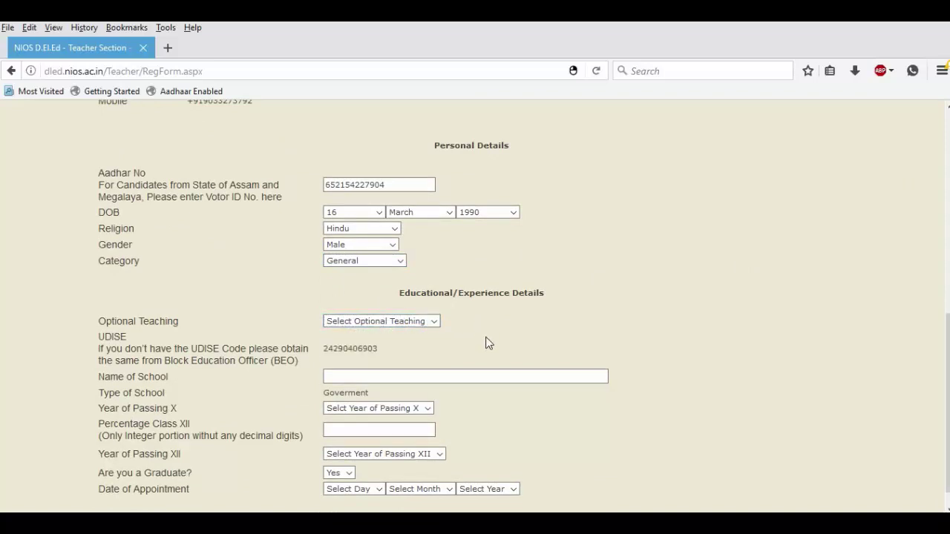
{"action": "left_click", "coordinate": [401, 324]}
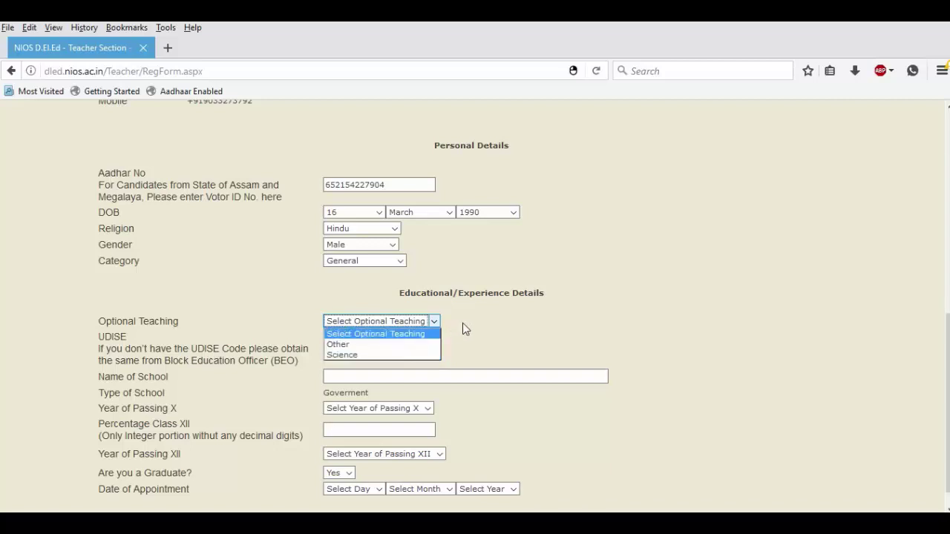
{"action": "left_click", "coordinate": [401, 344]}
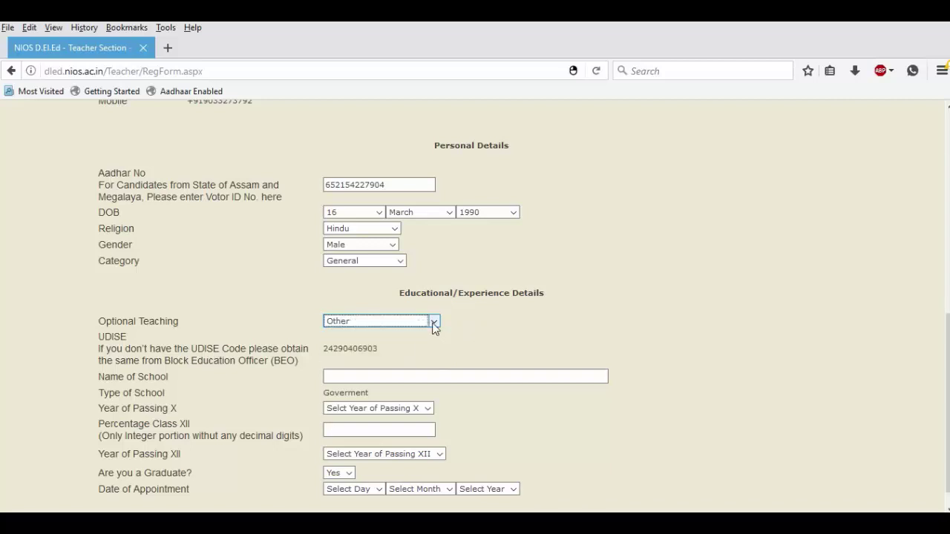
{"action": "left_click", "coordinate": [435, 323]}
{"action": "left_click", "coordinate": [422, 334]}
{"action": "scroll", "coordinate": [884, 339], "scroll_direction": "down", "scroll_amount": 2}
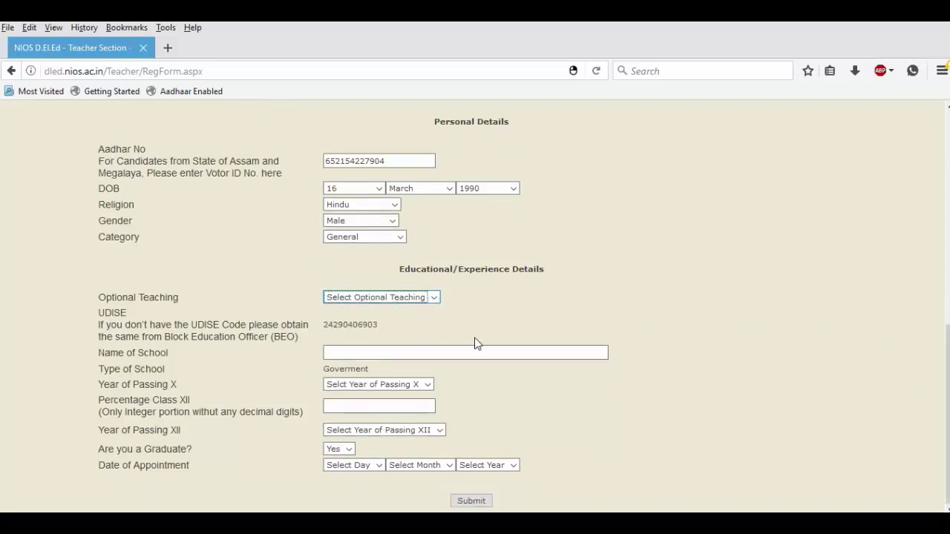
Enter the school name, Year of Passing X 2007 and Class XII percentage 84.
{"action": "left_click", "coordinate": [326, 352]}
{"action": "type", "text": "S"}
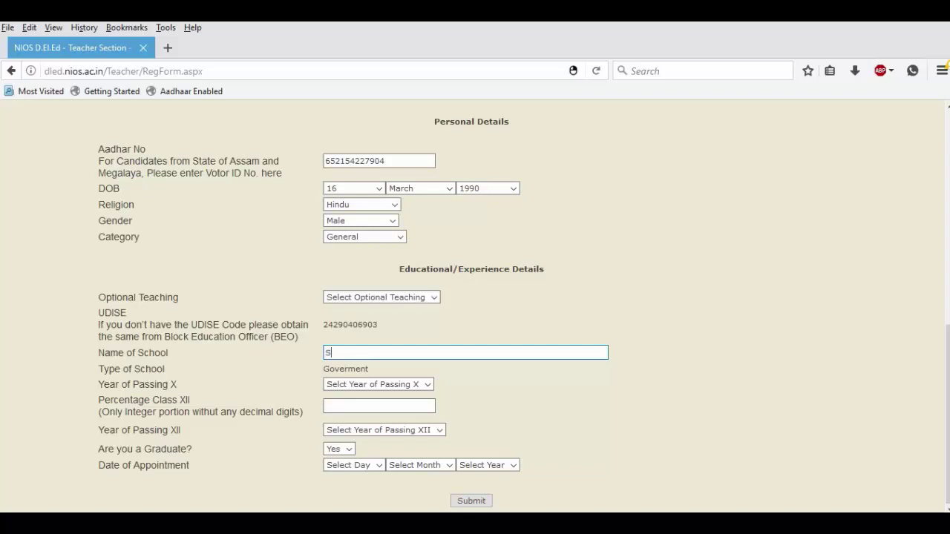
{"action": "type", "text": "HREE VAGHERVAS TAL"}
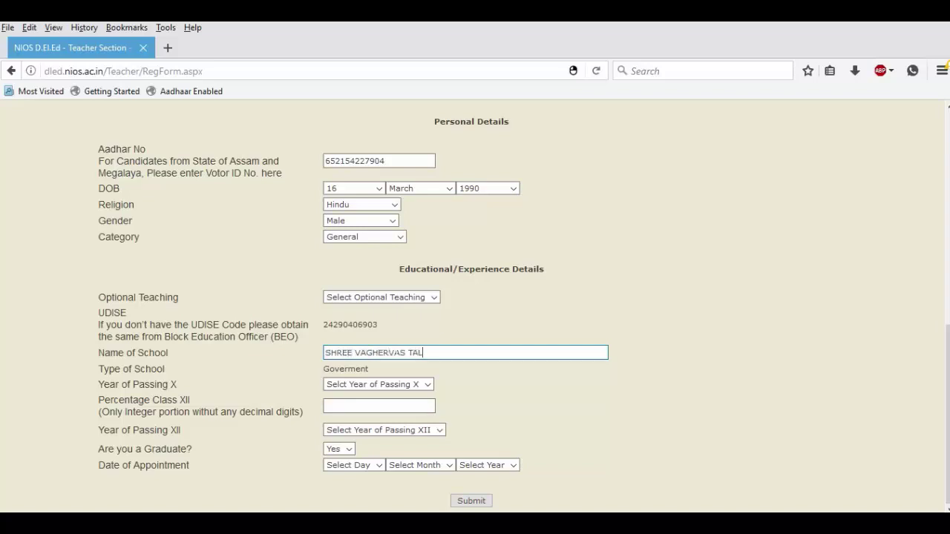
{"action": "type", "text": "UKA SHALA SALAYA"}
{"action": "key", "text": "Tab"}
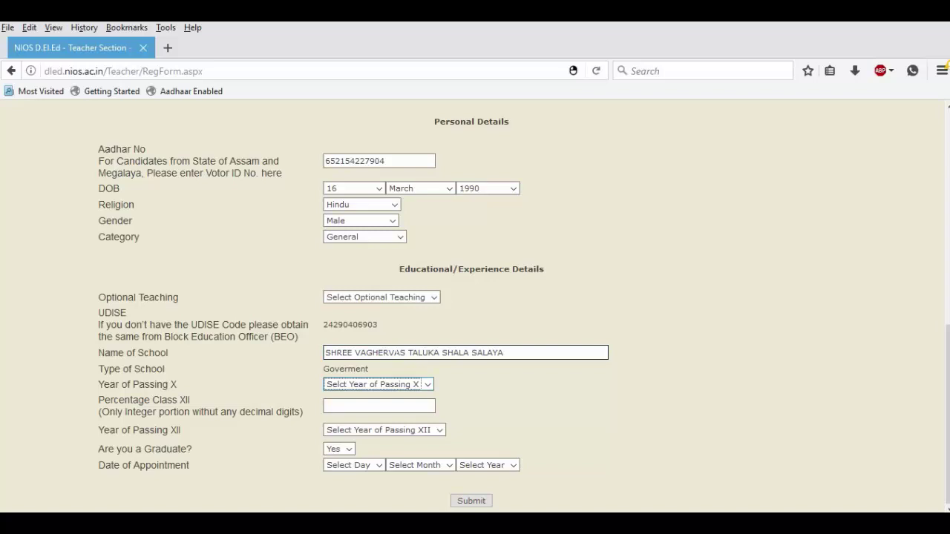
{"action": "key", "text": "Down"}
{"action": "left_click", "coordinate": [378, 405]}
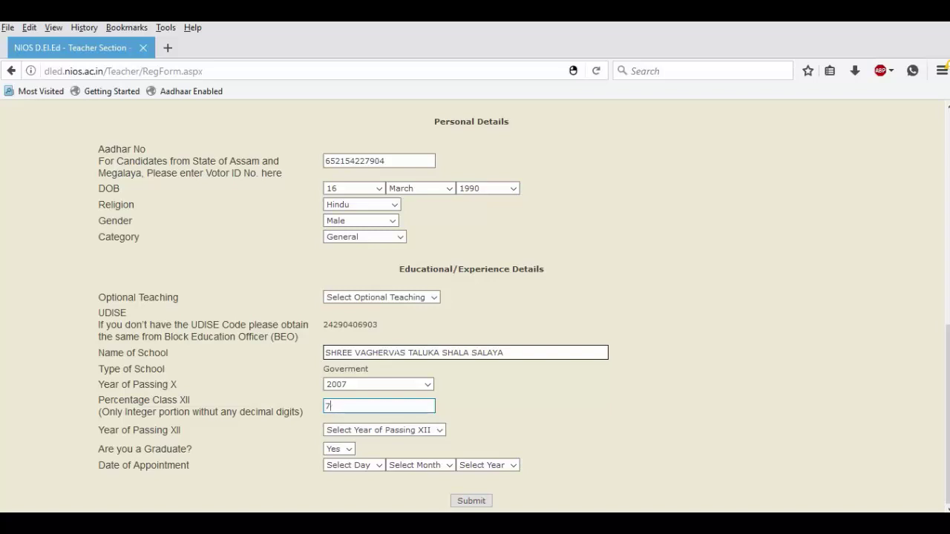
{"action": "type", "text": "84"}
Set Year of Passing XII to 2009.
{"action": "key", "text": "Tab"}
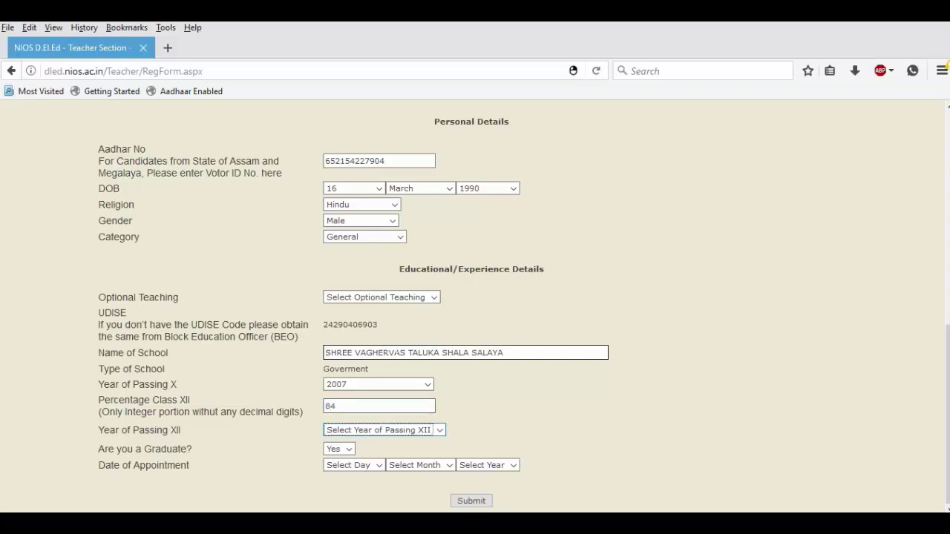
{"action": "key", "text": "Down"}
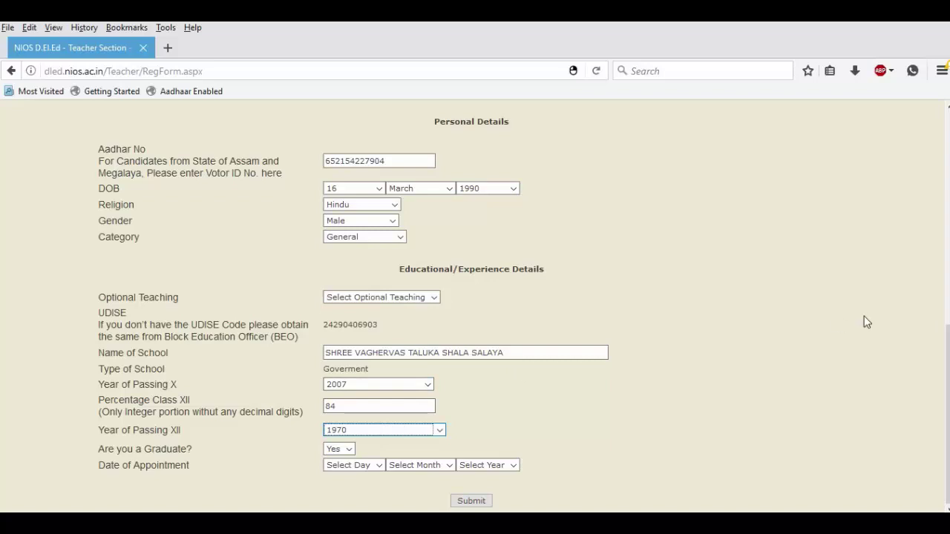
{"action": "left_click", "coordinate": [365, 431]}
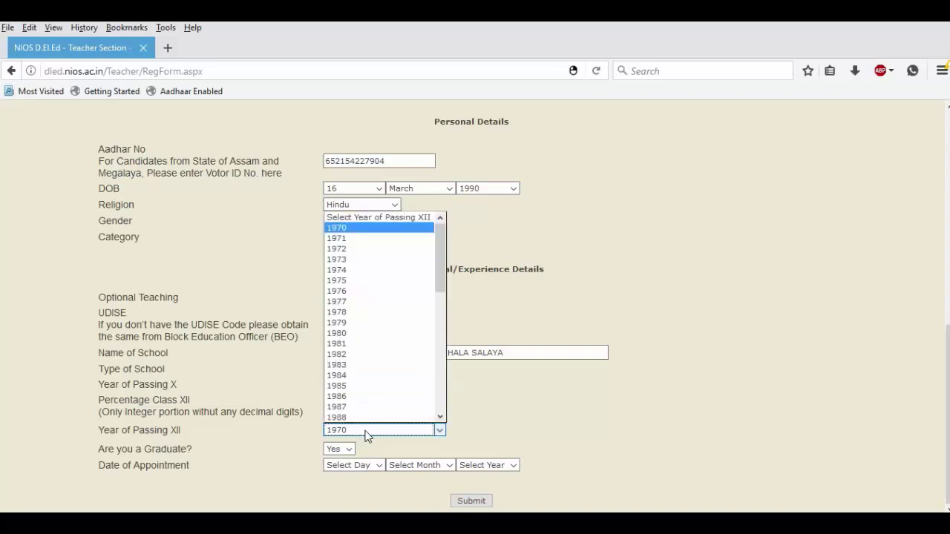
{"action": "left_click", "coordinate": [365, 432]}
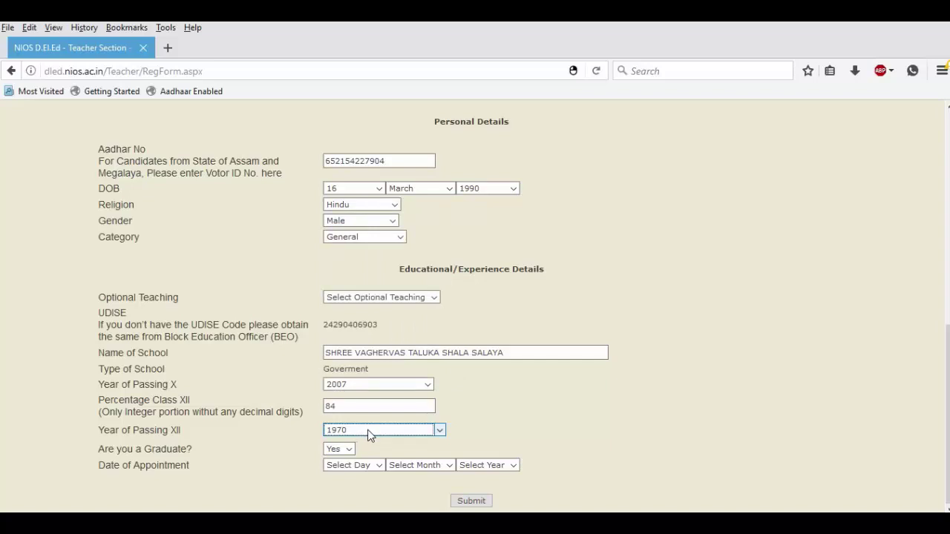
{"action": "left_click", "coordinate": [370, 434]}
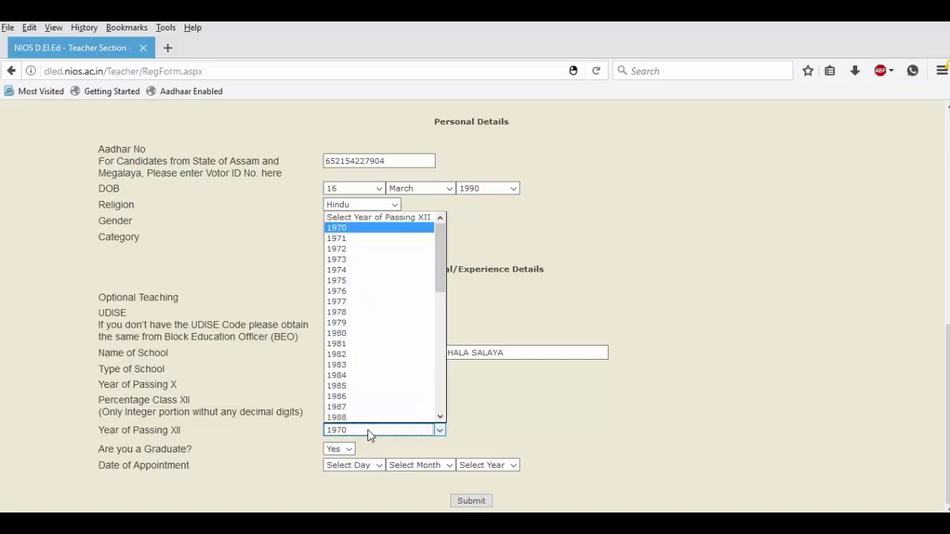
{"action": "key", "text": "2"}
{"action": "key", "text": "0"}
{"action": "key", "text": "0"}
{"action": "key", "text": "9"}
{"action": "key", "text": "Return"}
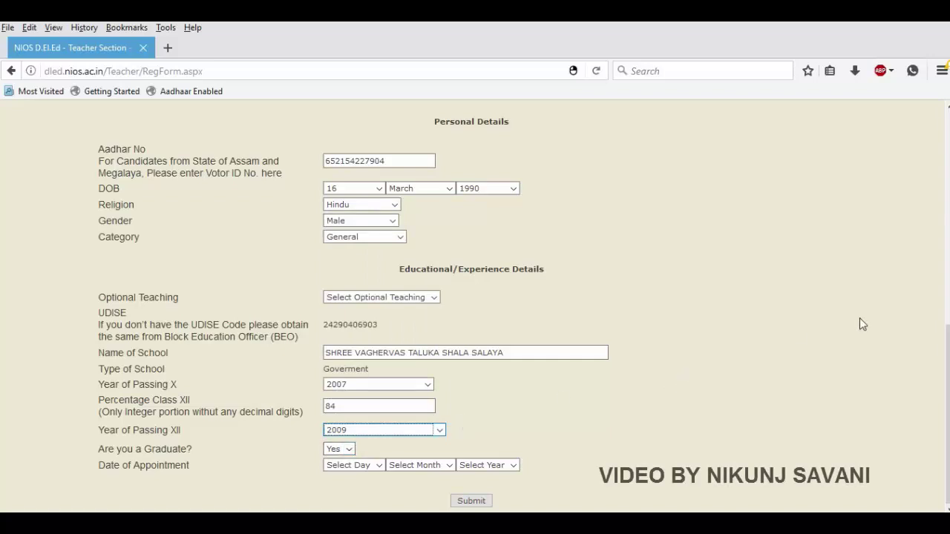
Review the 84% Class XII score, 2009 passing year and graduate answer Yes.
{"action": "scroll", "coordinate": [935, 304], "scroll_direction": "up", "scroll_amount": 5}
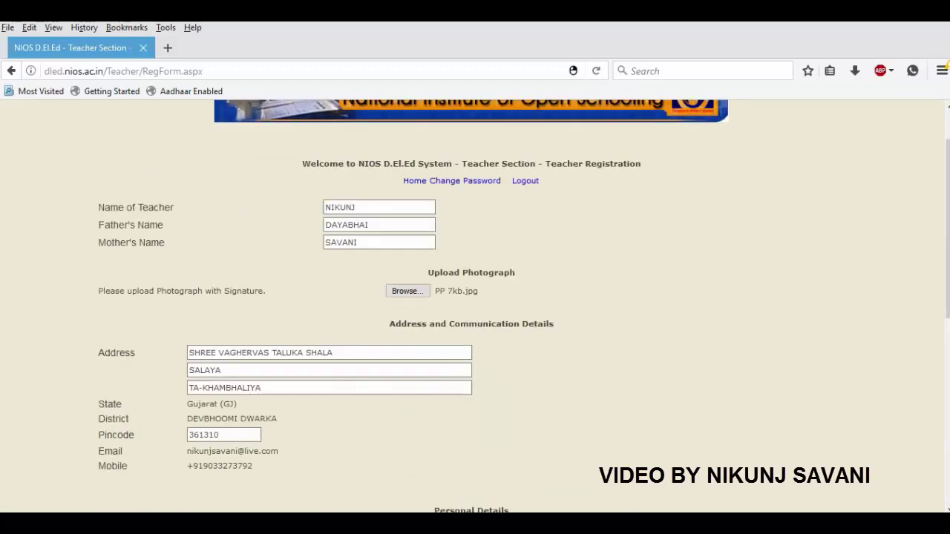
{"action": "scroll", "coordinate": [874, 437], "scroll_direction": "down", "scroll_amount": 5}
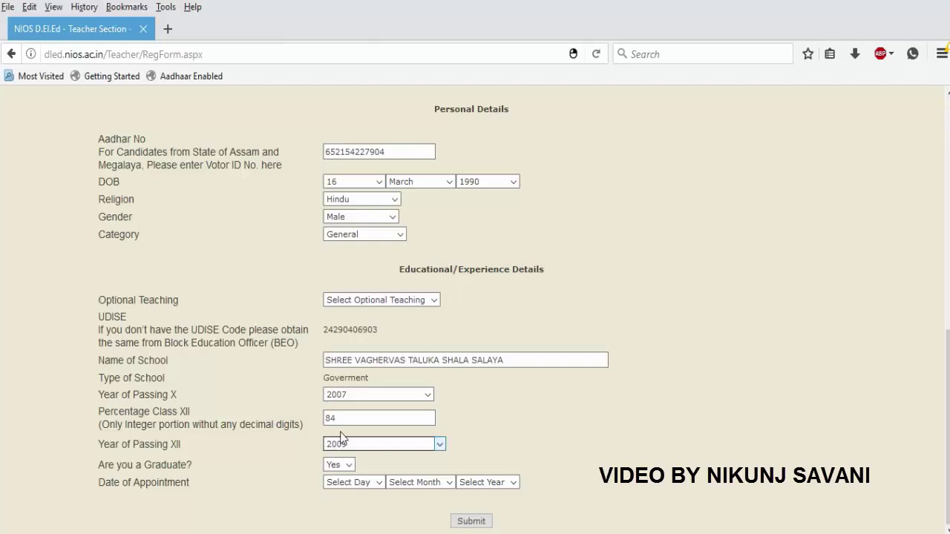
{"action": "left_click_drag", "start_coordinate": [338, 418], "coordinate": [304, 420]}
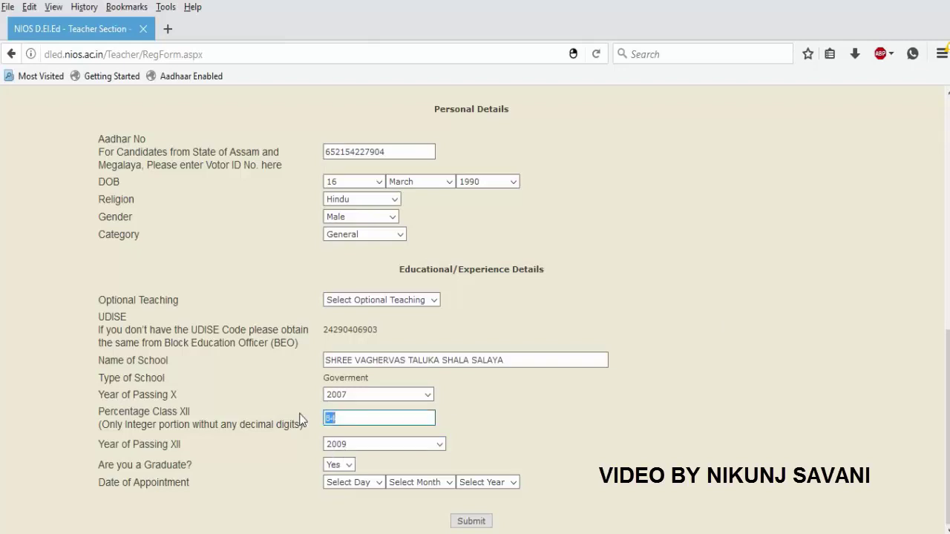
{"action": "left_click", "coordinate": [373, 448]}
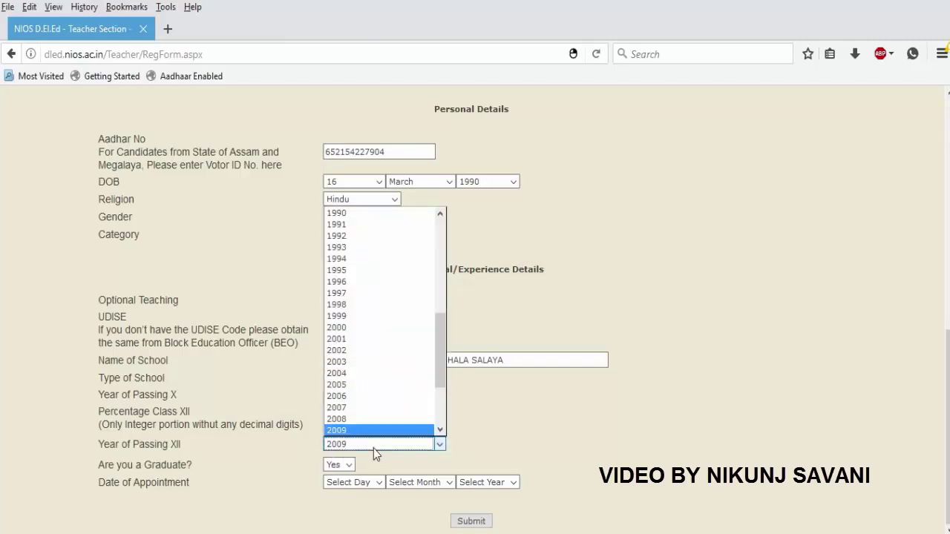
{"action": "left_click", "coordinate": [373, 448]}
{"action": "left_click", "coordinate": [344, 464]}
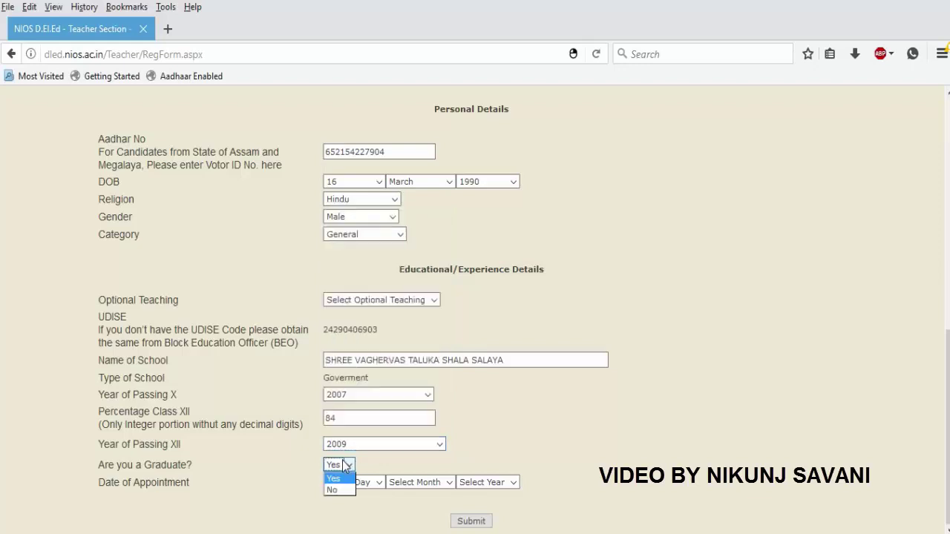
{"action": "left_click", "coordinate": [338, 478]}
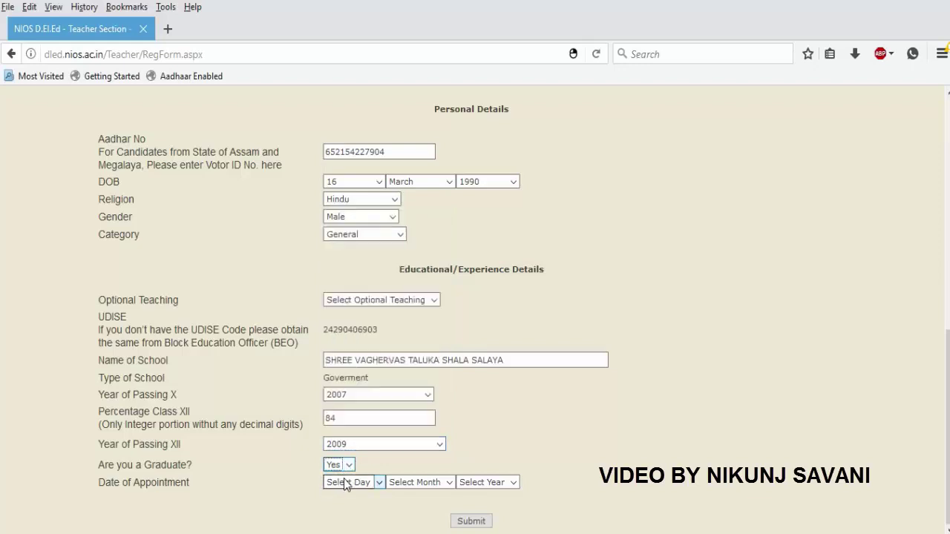
Set the Date of Appointment to 1 July 2014 and submit the form.
{"action": "left_click", "coordinate": [344, 483]}
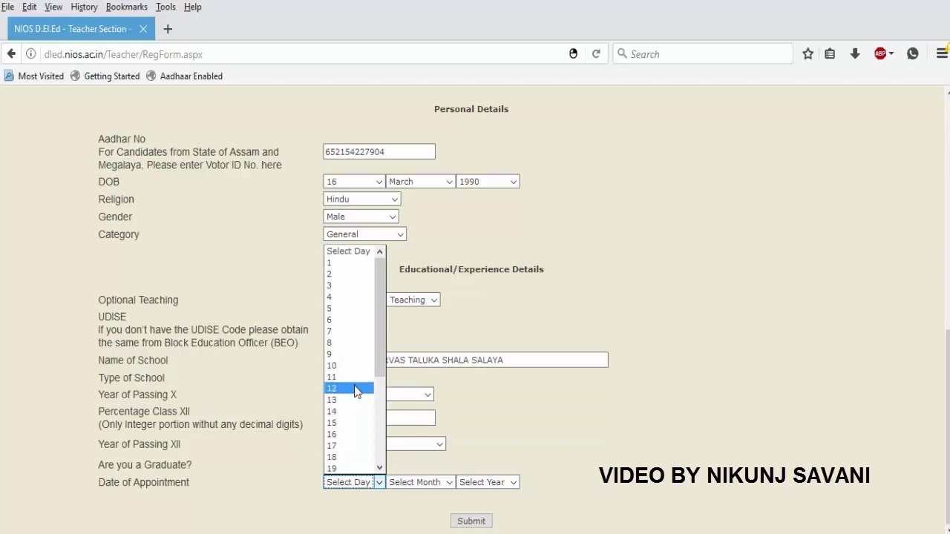
{"action": "left_click", "coordinate": [356, 265]}
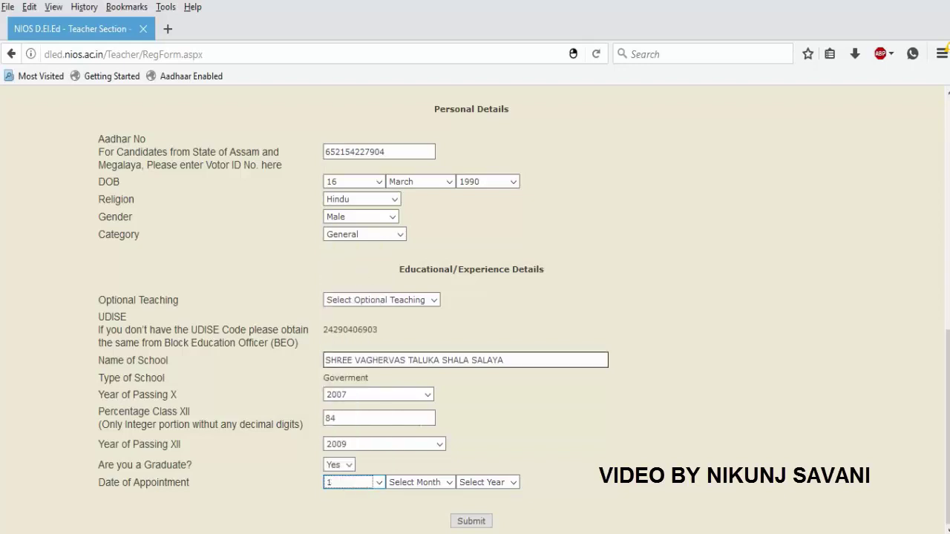
{"action": "left_click", "coordinate": [412, 484]}
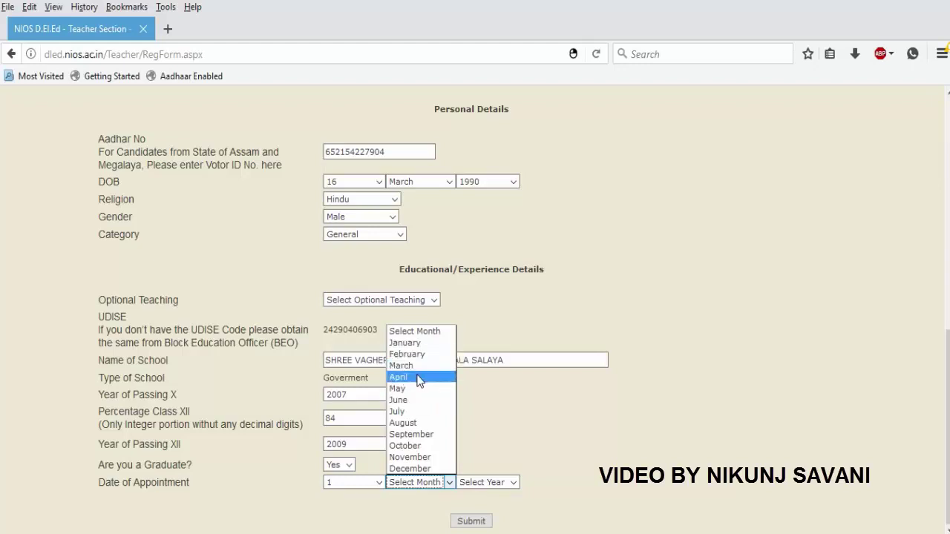
{"action": "left_click", "coordinate": [417, 412]}
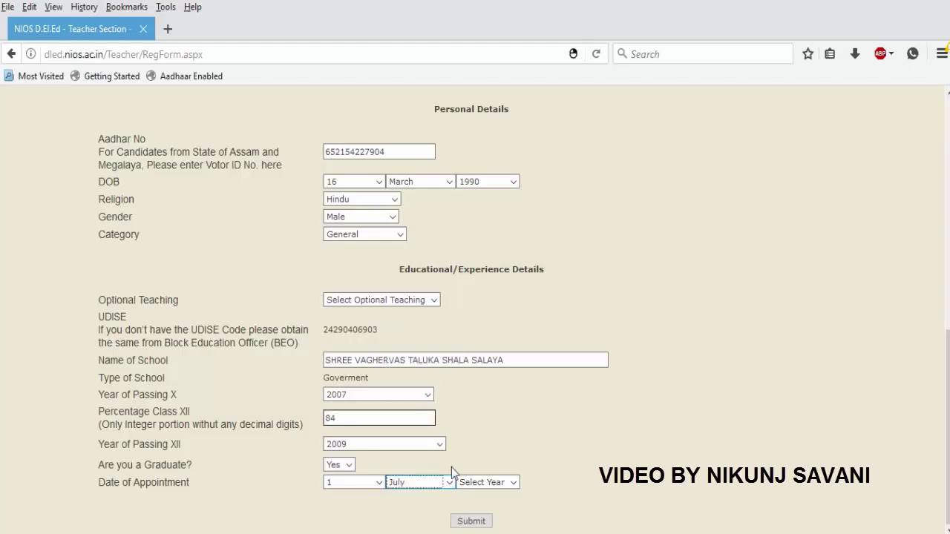
{"action": "left_click", "coordinate": [481, 484]}
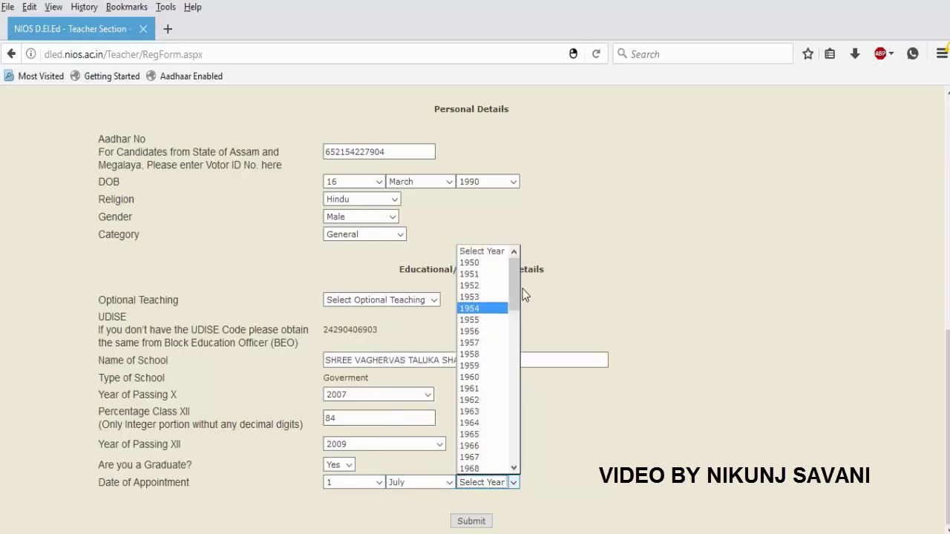
{"action": "left_click_drag", "start_coordinate": [514, 289], "coordinate": [515, 440]}
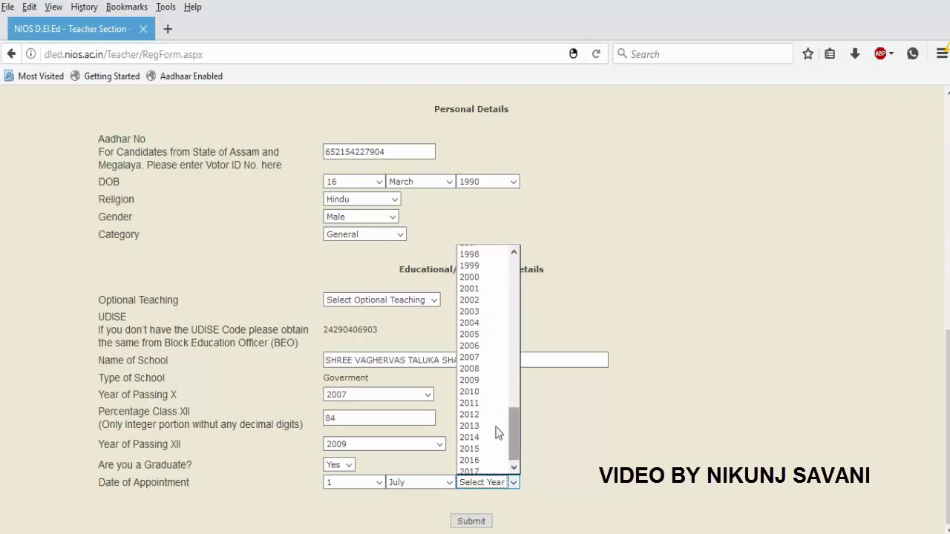
{"action": "left_click", "coordinate": [480, 439]}
{"action": "left_click", "coordinate": [471, 521]}
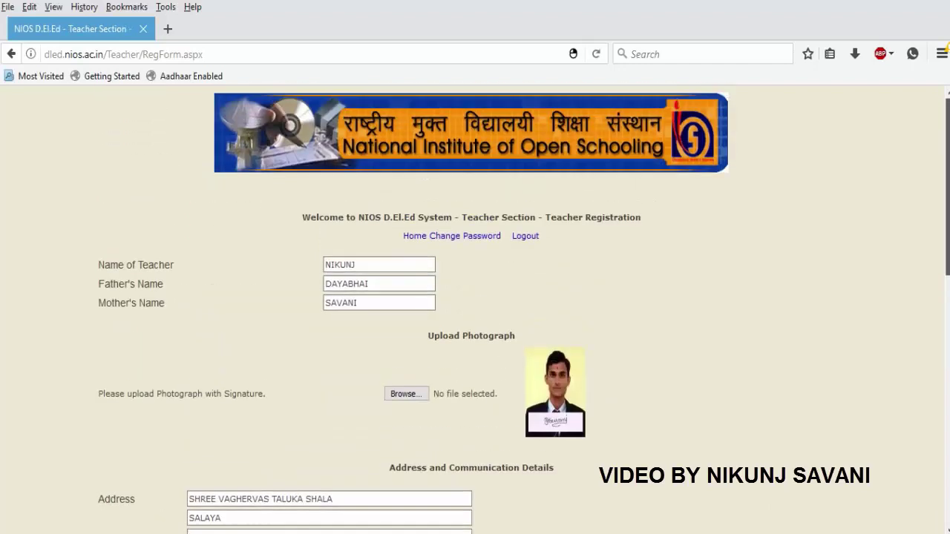
Choose Other for Optional Teaching and resubmit the corrected form.
{"action": "scroll", "coordinate": [475, 311], "scroll_direction": "down", "scroll_amount": 8}
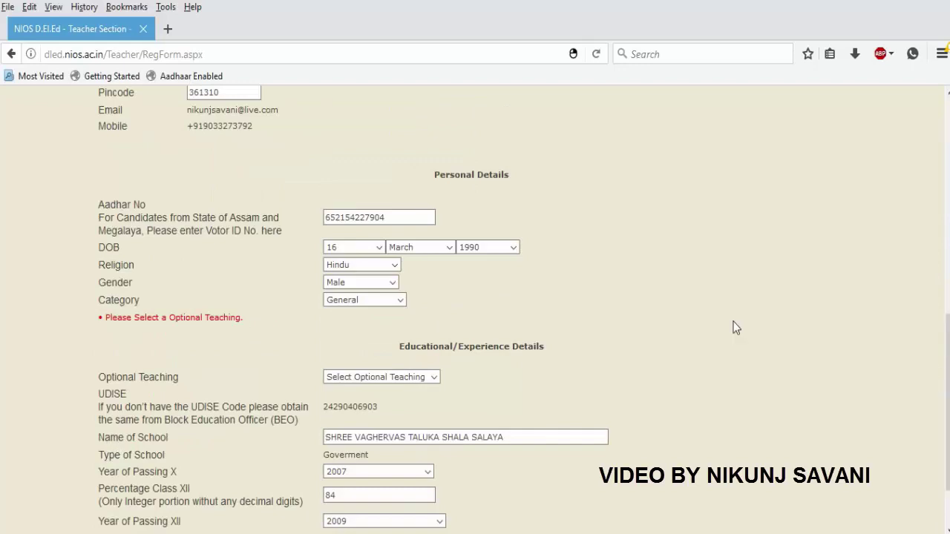
{"action": "left_click", "coordinate": [400, 377]}
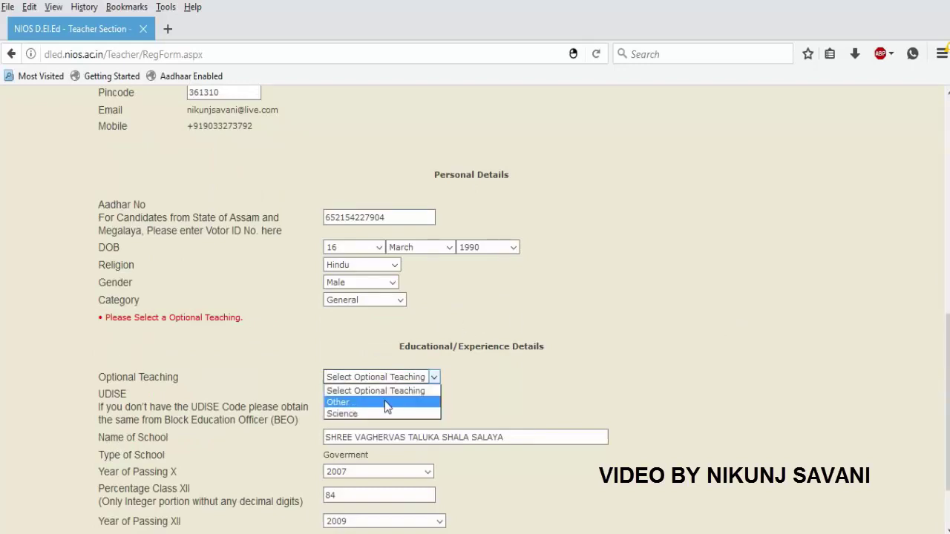
{"action": "left_click", "coordinate": [384, 400]}
{"action": "scroll", "coordinate": [690, 351], "scroll_direction": "down", "scroll_amount": 2}
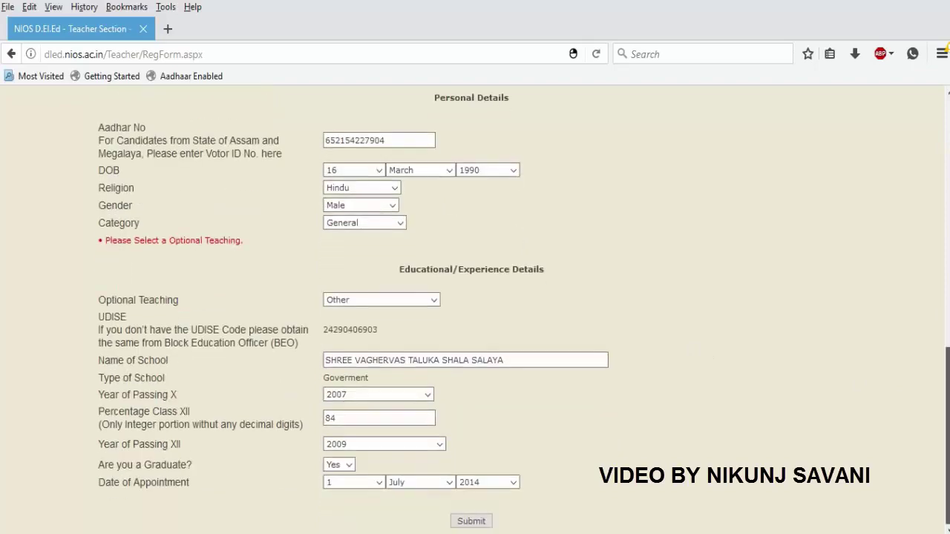
{"action": "scroll", "coordinate": [689, 351], "scroll_direction": "up", "scroll_amount": 12}
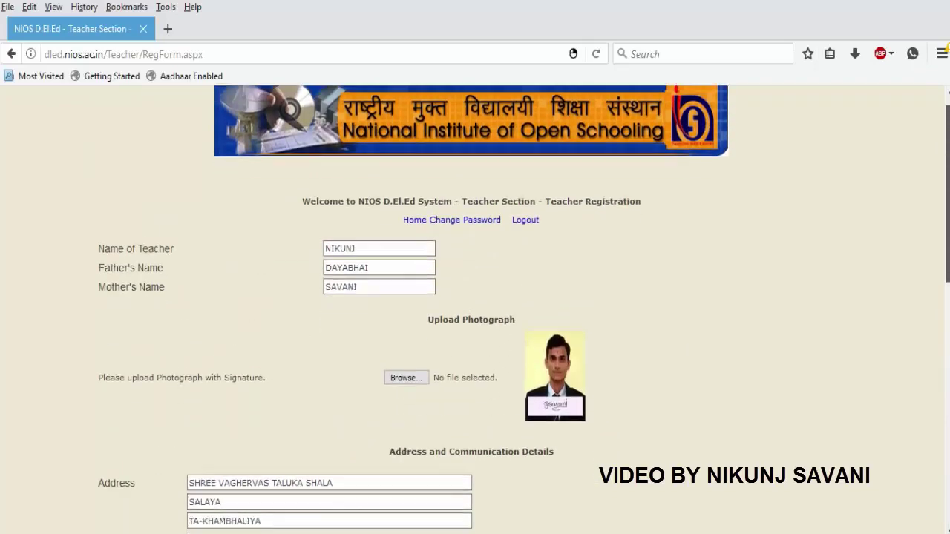
{"action": "left_click_drag", "start_coordinate": [947, 268], "coordinate": [946, 524]}
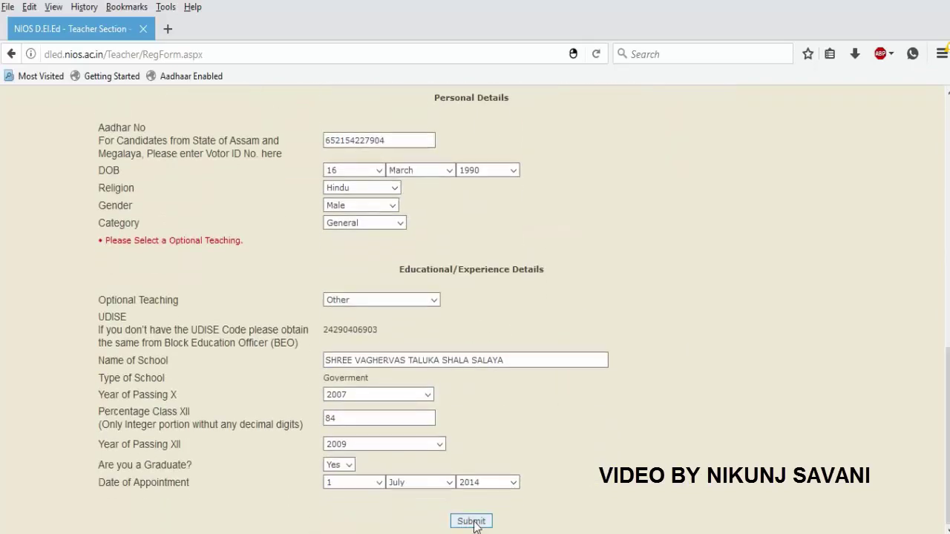
{"action": "left_click", "coordinate": [472, 522]}
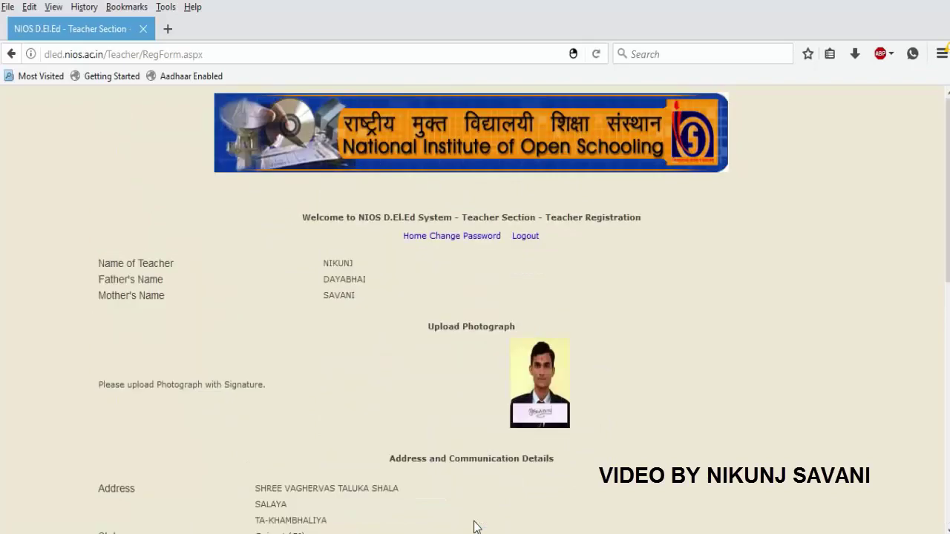
Tick the correctness declaration and submit the reviewed registration details.
{"action": "left_click", "coordinate": [948, 439]}
{"action": "mouse_move", "coordinate": [947, 439]}
{"action": "left_mouse_down"}
{"action": "mouse_move", "coordinate": [948, 192]}
{"action": "mouse_move", "coordinate": [948, 444]}
{"action": "left_mouse_up"}
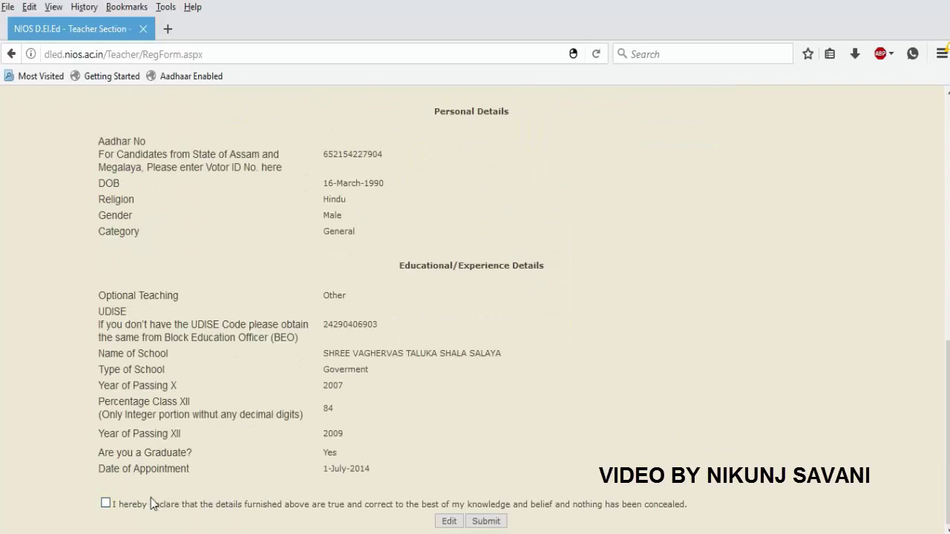
{"action": "left_click", "coordinate": [105, 505]}
{"action": "left_click", "coordinate": [486, 521]}
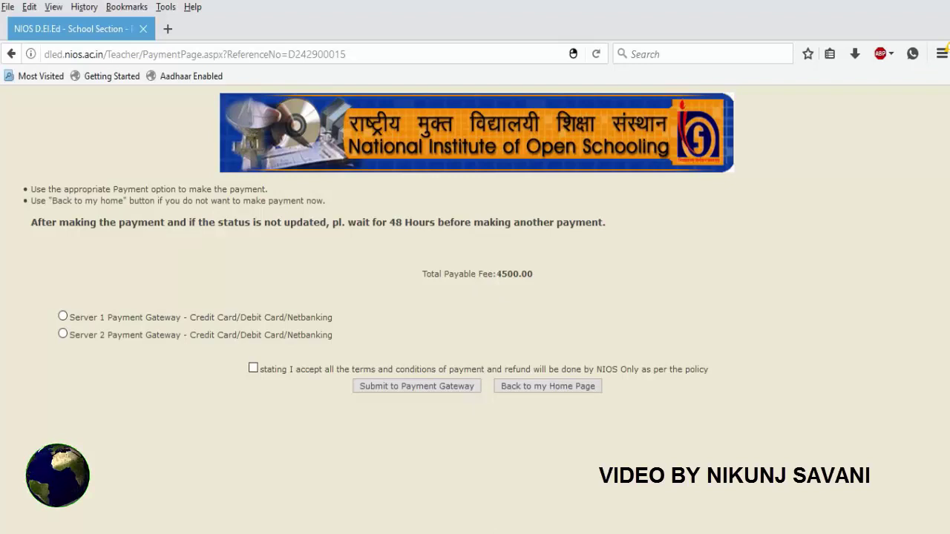
Choose the Server 1 gateway, accept the payment terms and proceed to payment.
{"action": "left_click", "coordinate": [62, 316]}
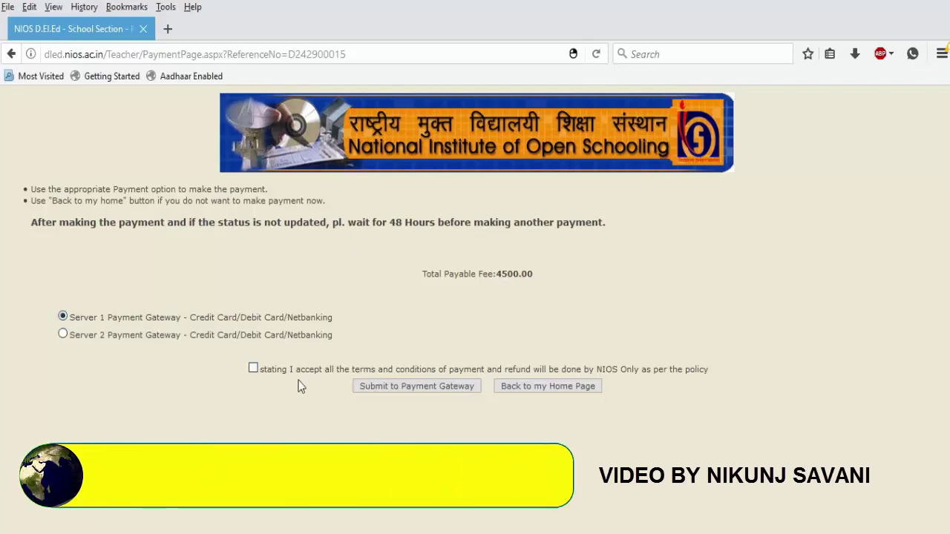
{"action": "left_click", "coordinate": [253, 368]}
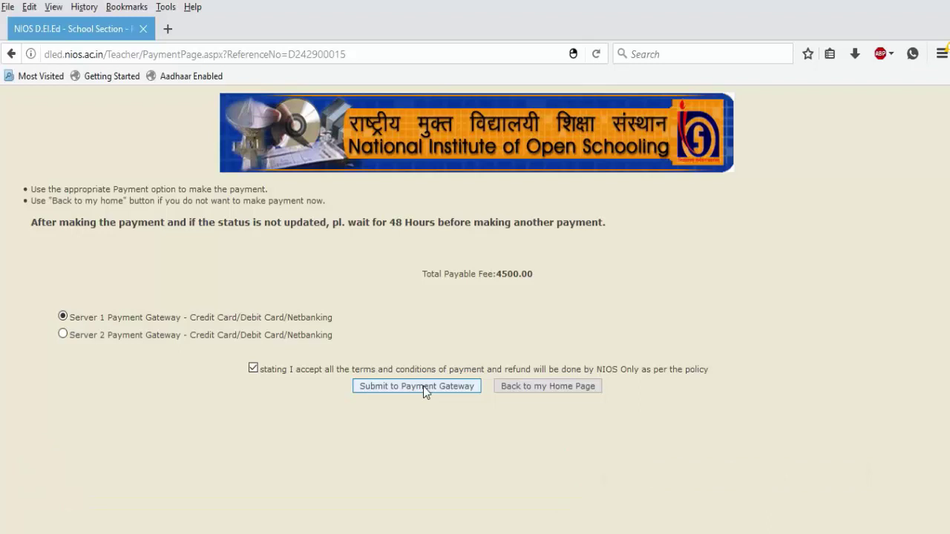
{"action": "left_click", "coordinate": [416, 386]}
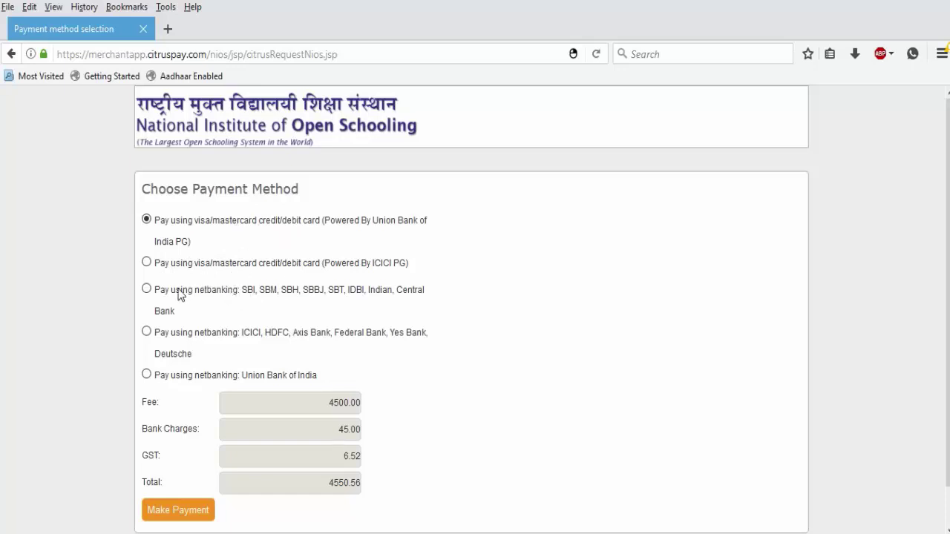
Pay the ₹4500.00 fee by SBI net banking via Citrus Checkout to reach the OnlineSBI login.
{"action": "left_click", "coordinate": [148, 288]}
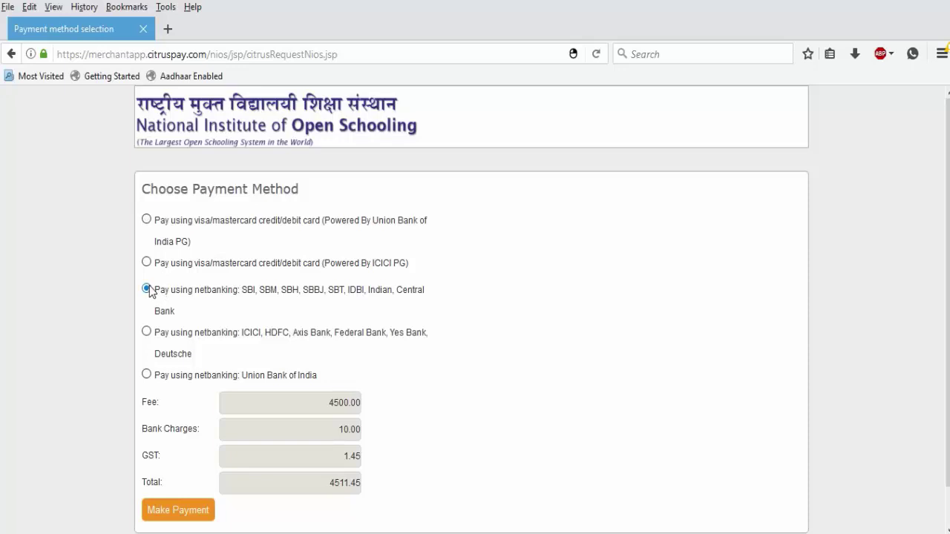
{"action": "scroll", "coordinate": [851, 269], "scroll_direction": "down", "scroll_amount": 1}
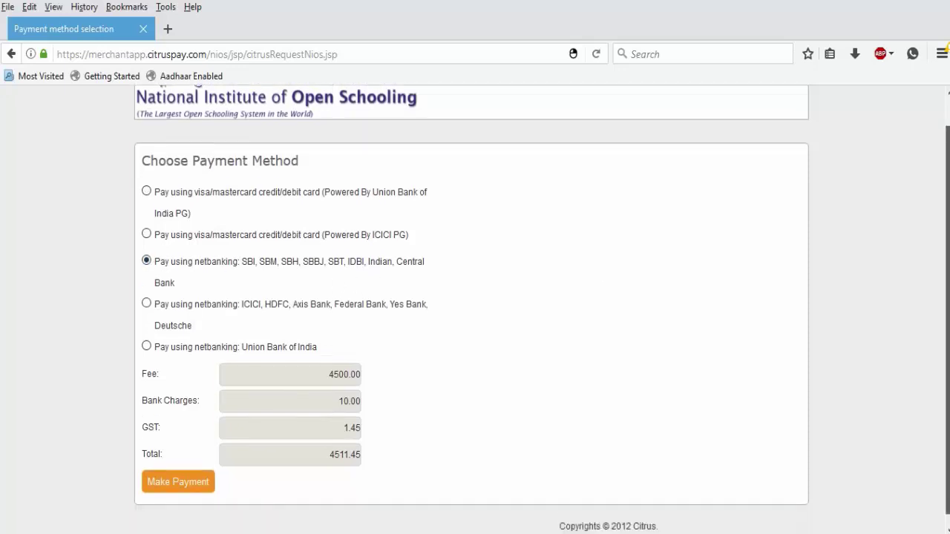
{"action": "left_click", "coordinate": [176, 475]}
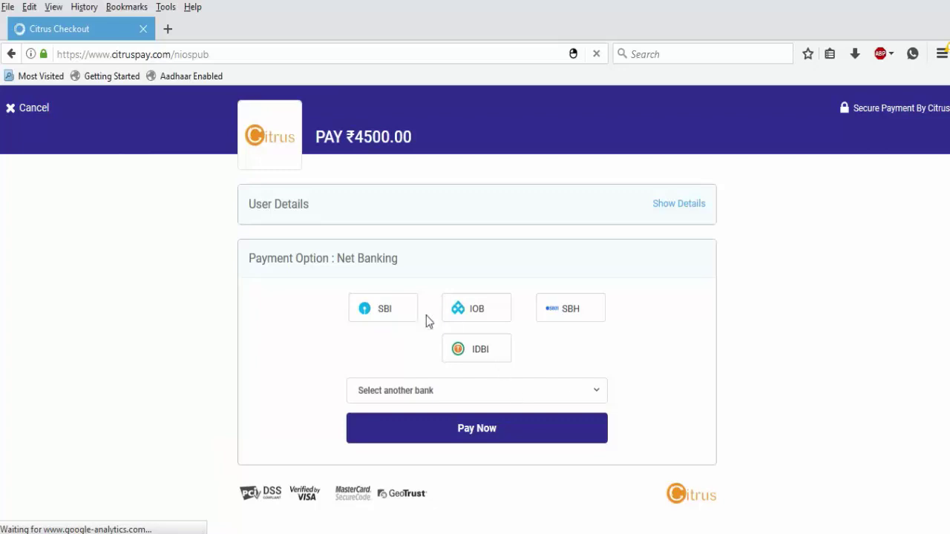
{"action": "left_click", "coordinate": [396, 317]}
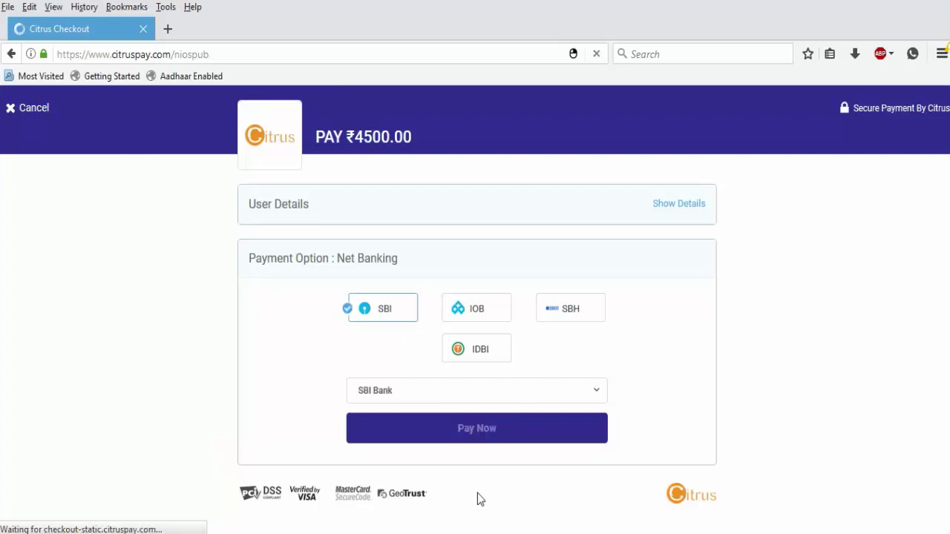
{"action": "left_click", "coordinate": [490, 421]}
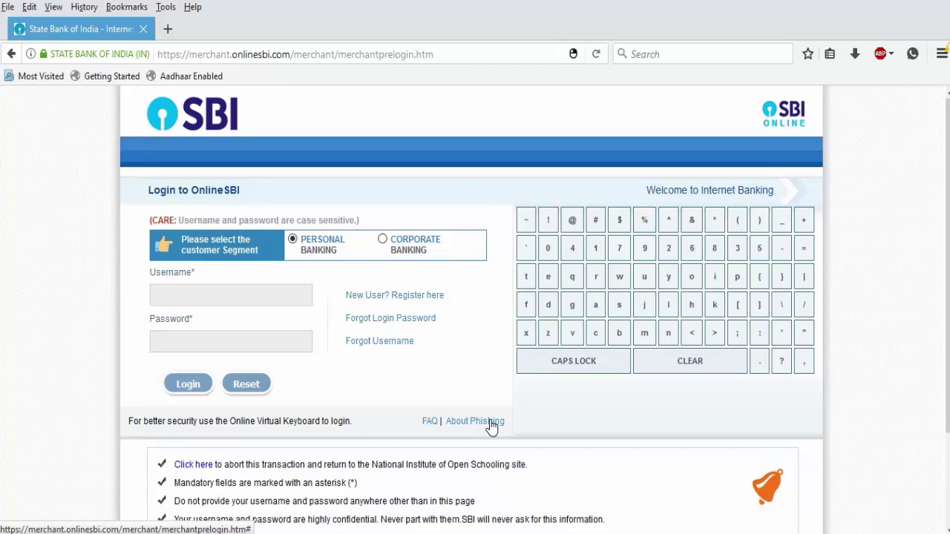
Look over the OnlineSBI login page without signing in, then go to youtube.com instead.
{"action": "scroll", "coordinate": [475, 334], "scroll_direction": "down", "scroll_amount": 3}
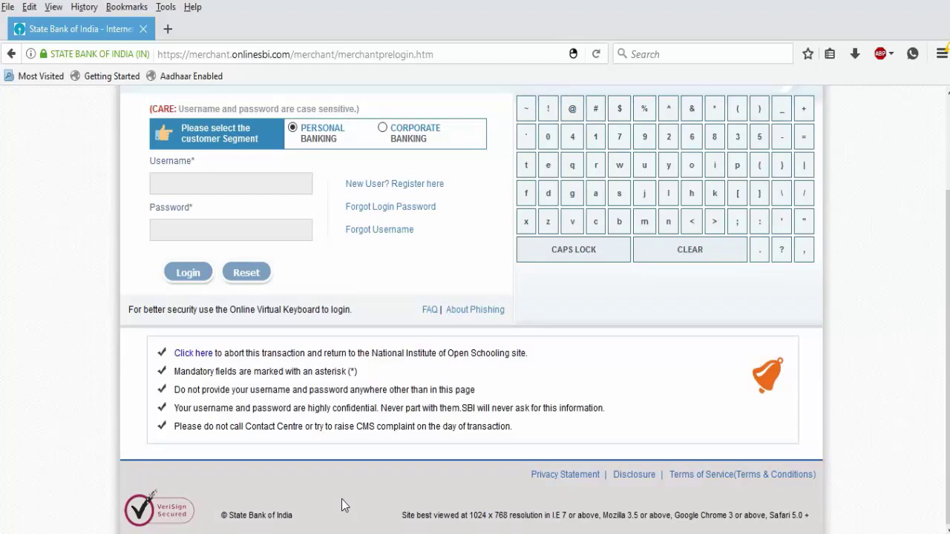
{"action": "scroll", "coordinate": [947, 297], "scroll_direction": "up", "scroll_amount": 3}
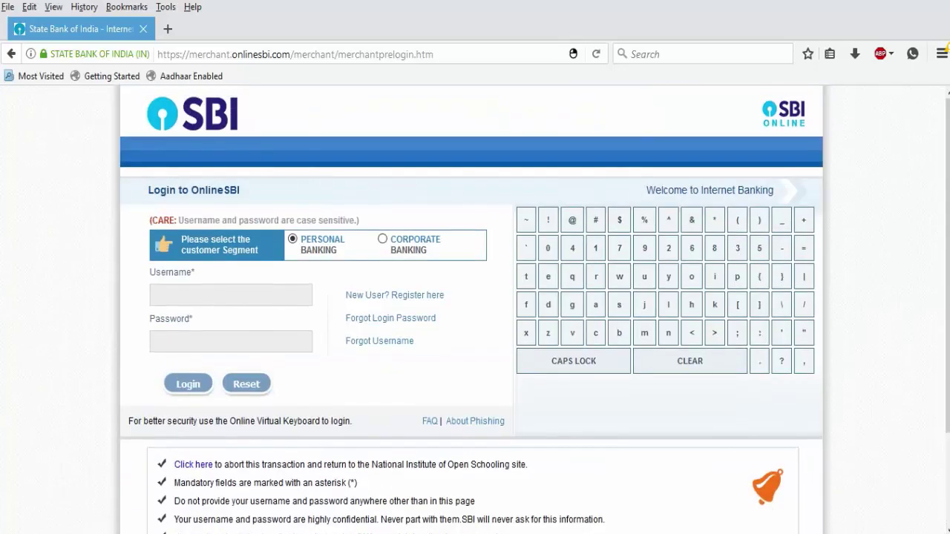
{"action": "scroll", "coordinate": [276, 237], "scroll_direction": "down", "scroll_amount": 3}
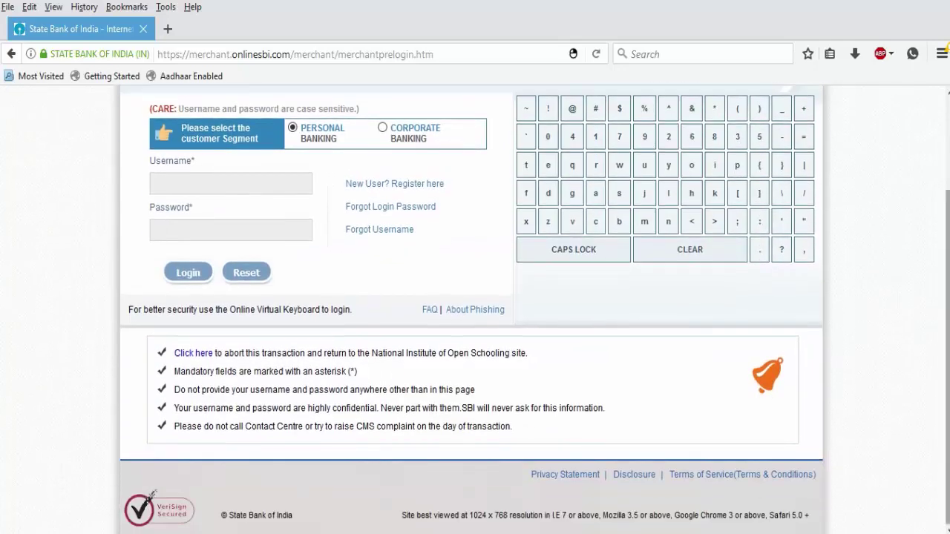
{"action": "left_click", "coordinate": [385, 54]}
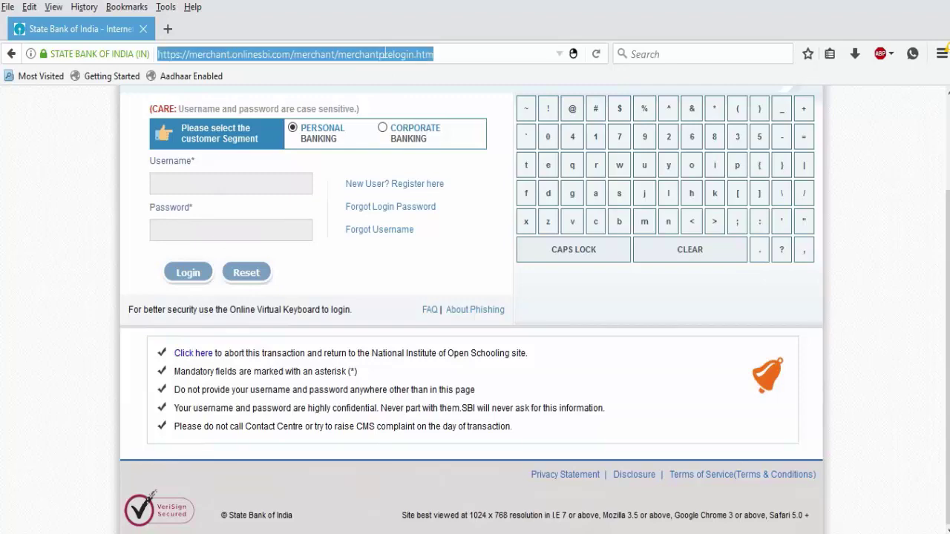
{"action": "type", "text": "you"}
{"action": "key", "text": "Return"}
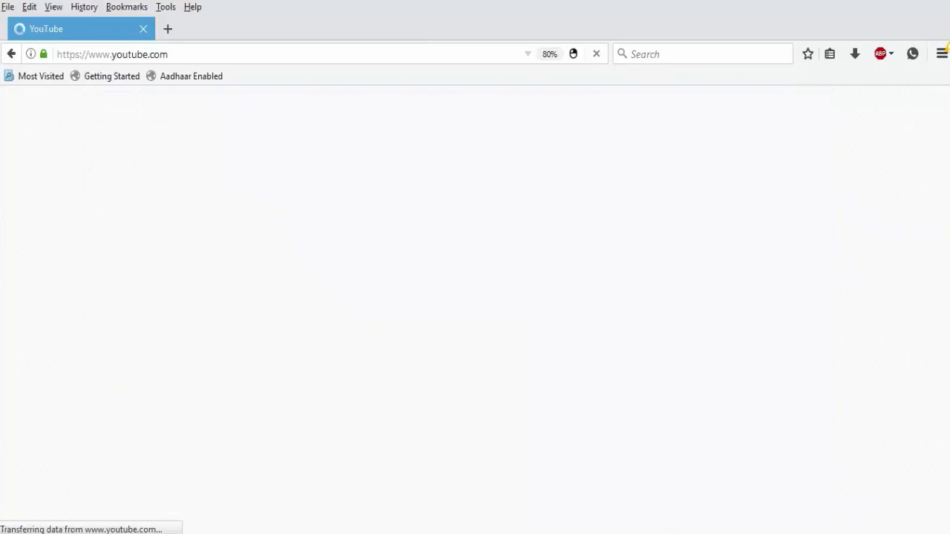
Close the loading YouTube tab and switch away from Firefox to the Windows desktop.
{"action": "left_click", "coordinate": [143, 30]}
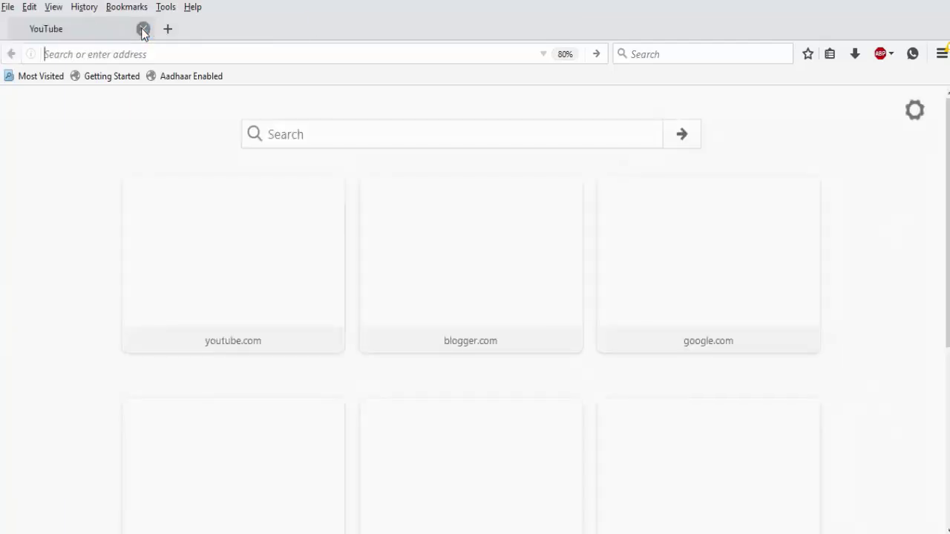
{"action": "type", "text": "Chalalakanyashala.blogspot.in/"}
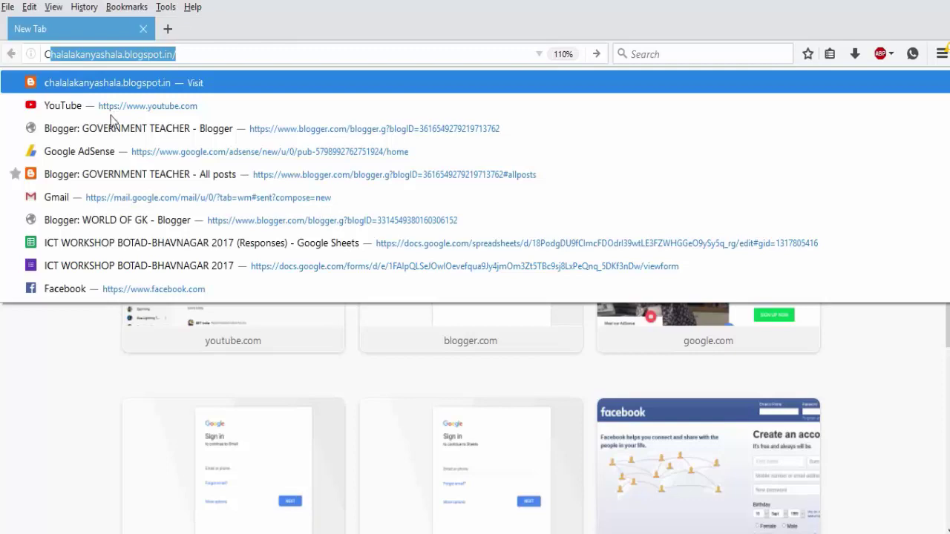
{"action": "key", "text": "super+d"}
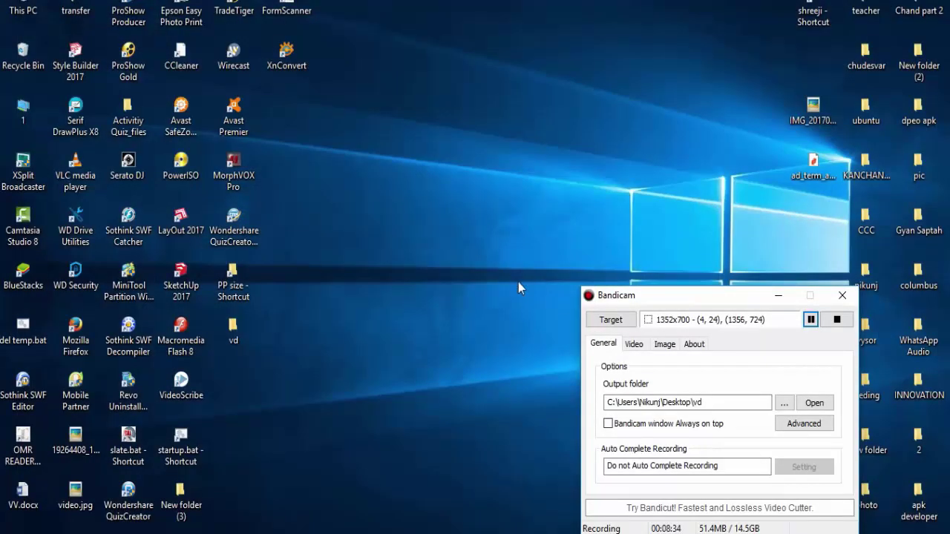
{"action": "left_click", "coordinate": [836, 319]}
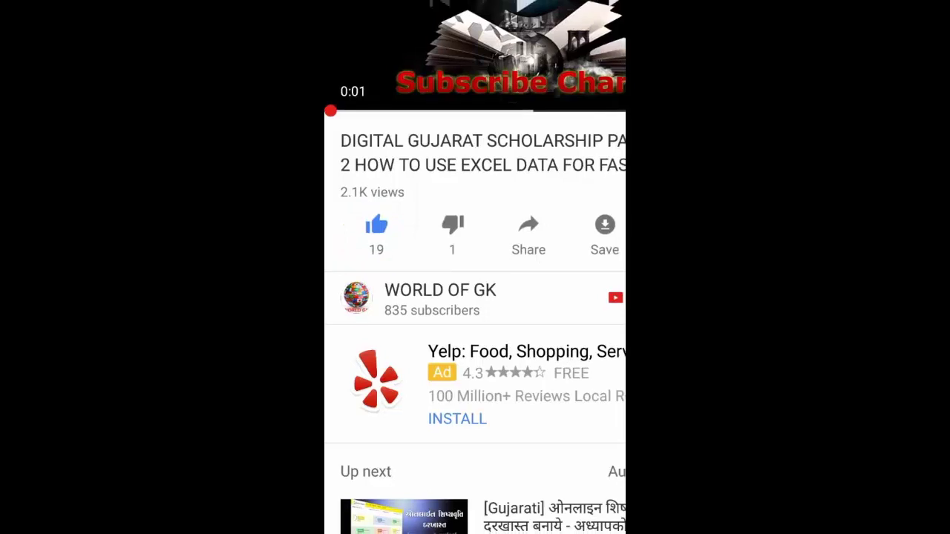
{"action": "left_click", "coordinate": [529, 234]}
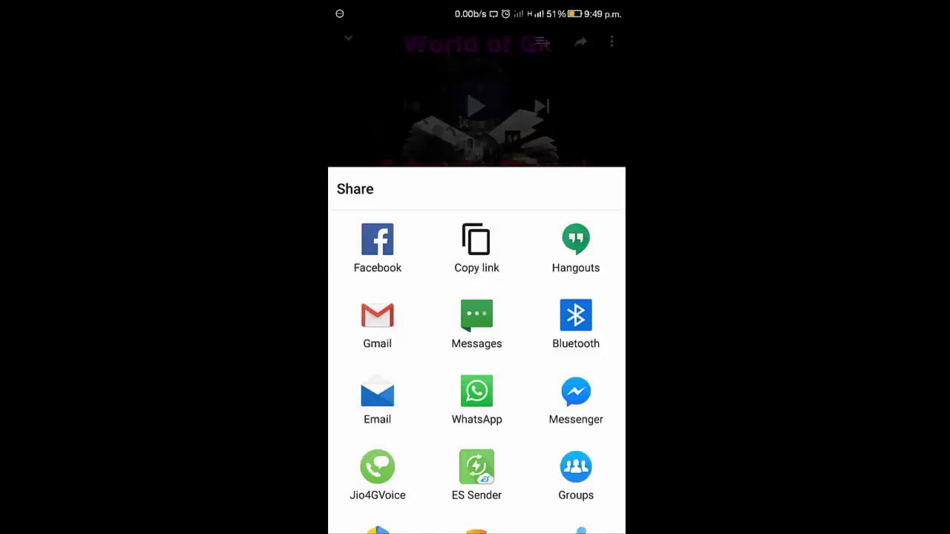
{"action": "key", "text": "Escape"}
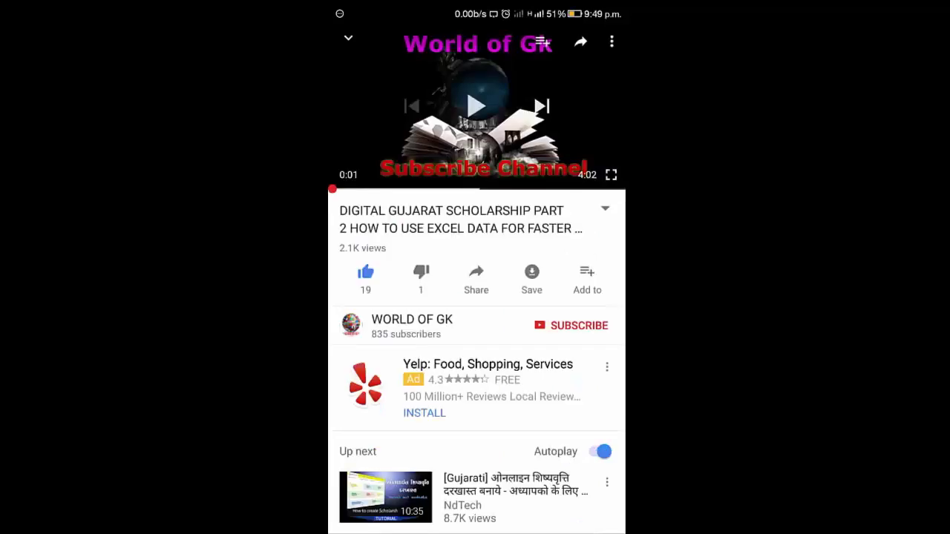